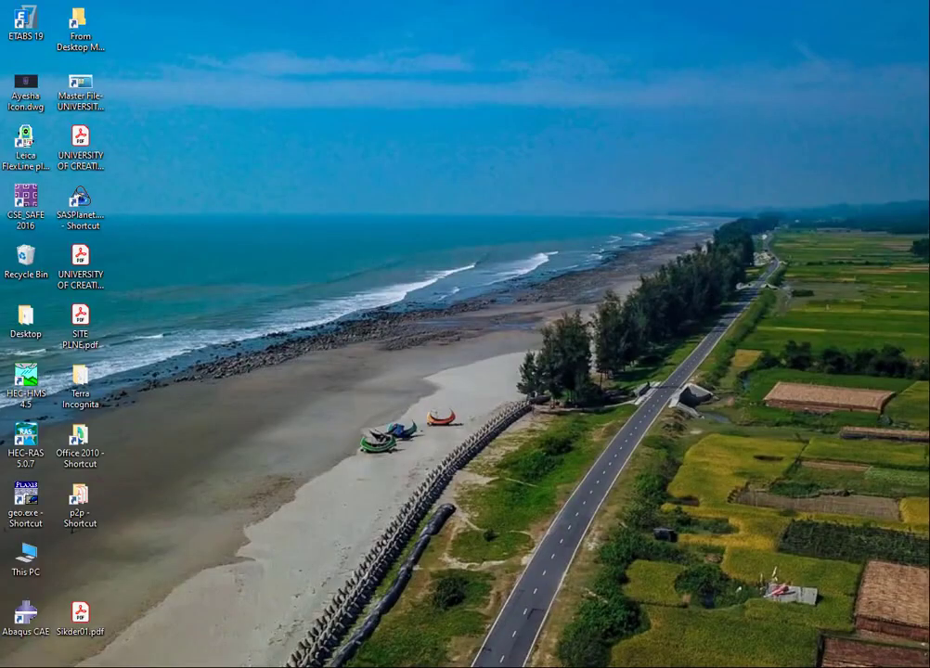
Bring the Automated Attendance workbook with the June 2021 sheet to the front from the taskbar.
left_click(337, 664)
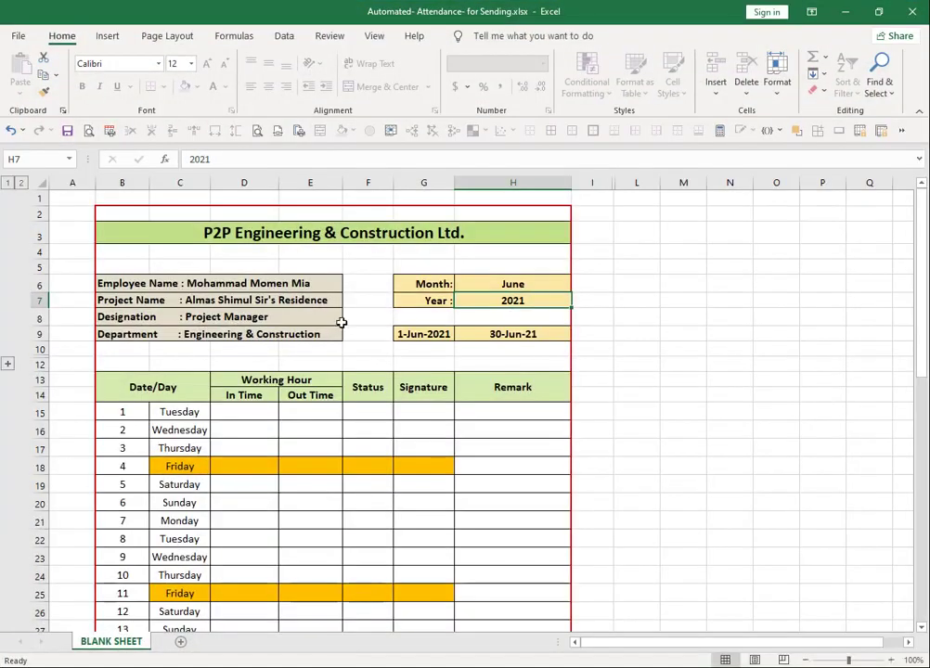
scroll(341, 322, "down", 1)
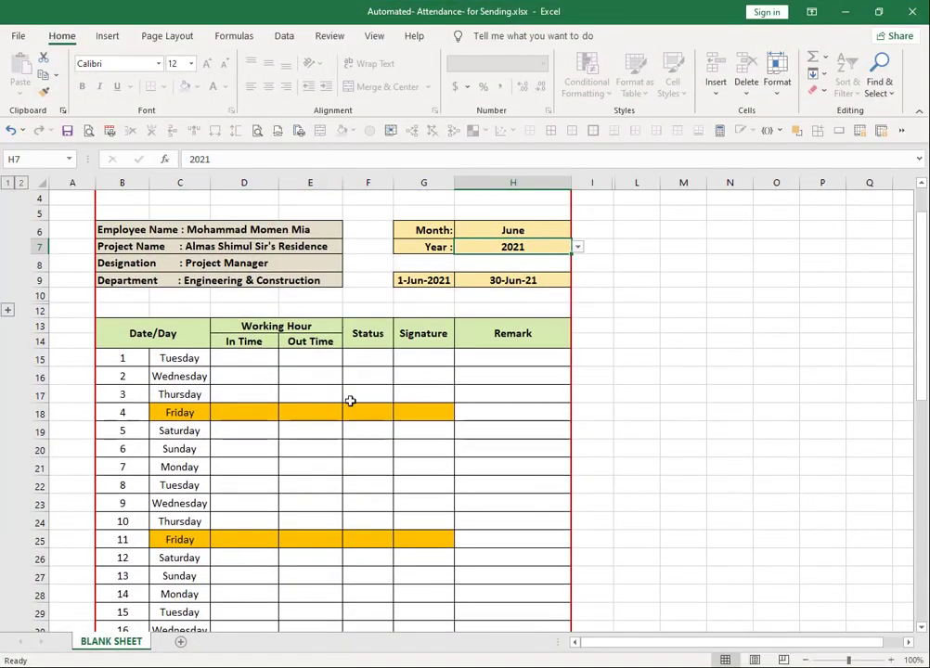
scroll(349, 401, "down", 1)
scroll(350, 401, "up", 1)
scroll(350, 401, "down", 2)
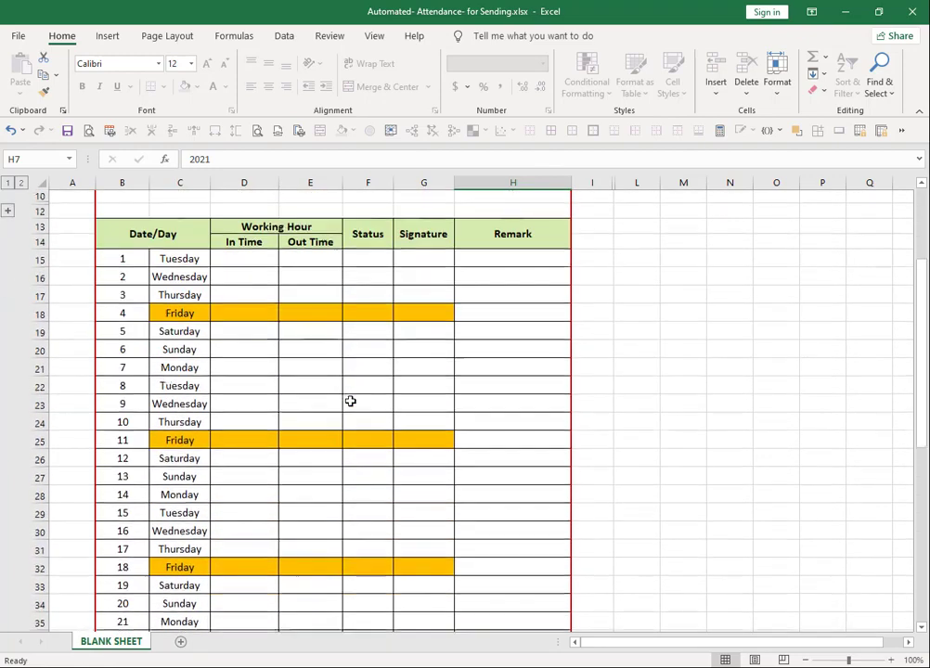
scroll(350, 401, "down", 4)
scroll(350, 401, "down", 3)
scroll(349, 401, "up", 1)
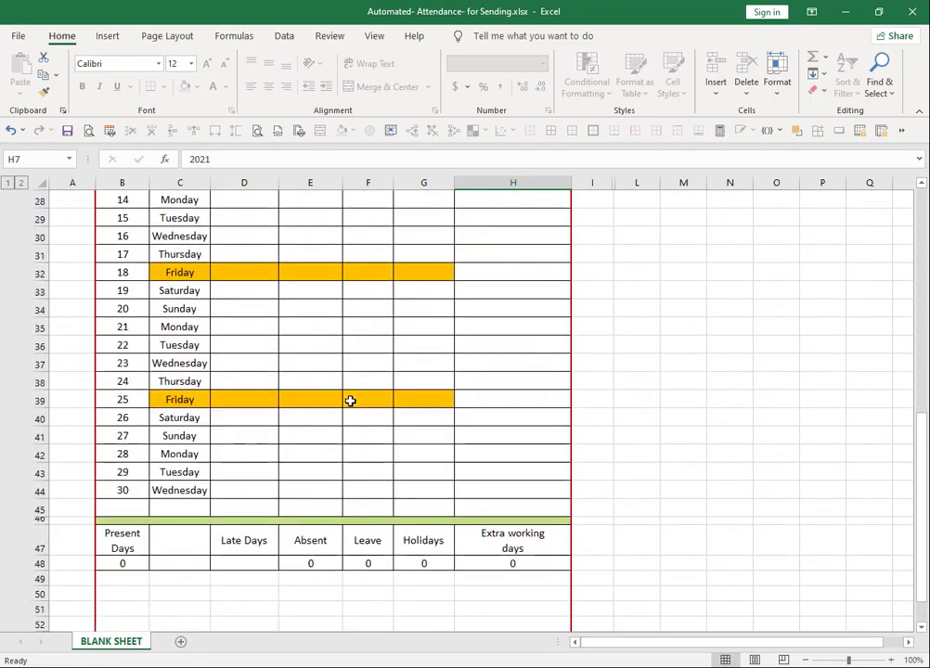
scroll(350, 401, "up", 5)
scroll(350, 401, "up", 3)
scroll(351, 401, "up", 2)
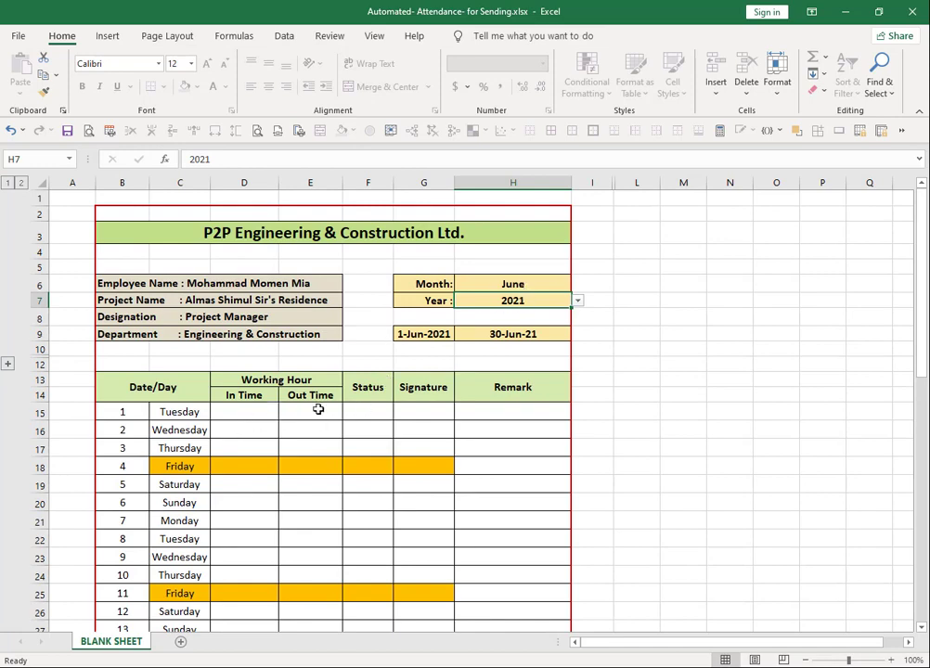
scroll(353, 417, "down", 4)
scroll(343, 429, "down", 6)
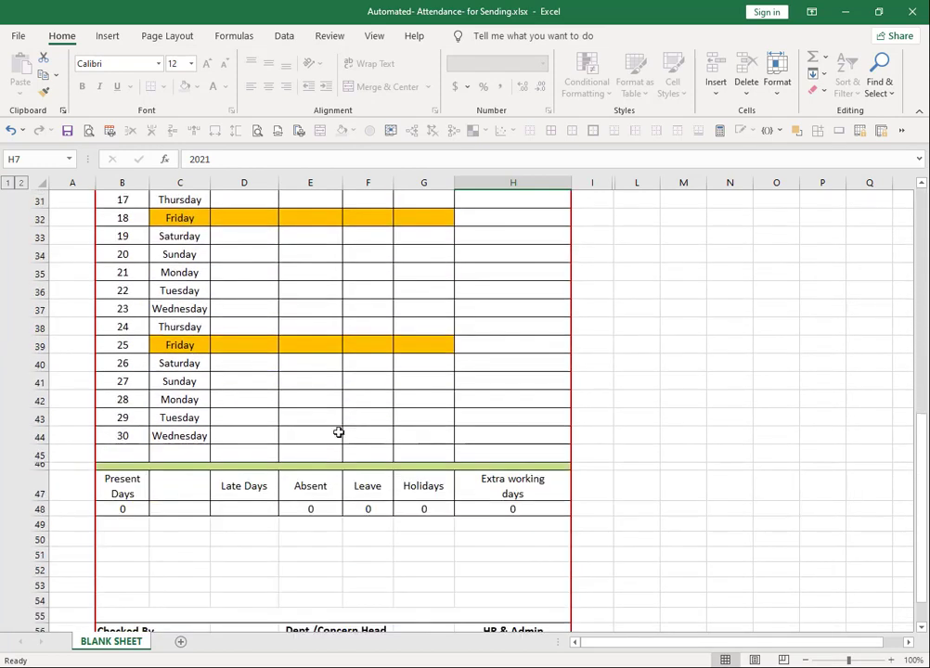
scroll(339, 434, "down", 2)
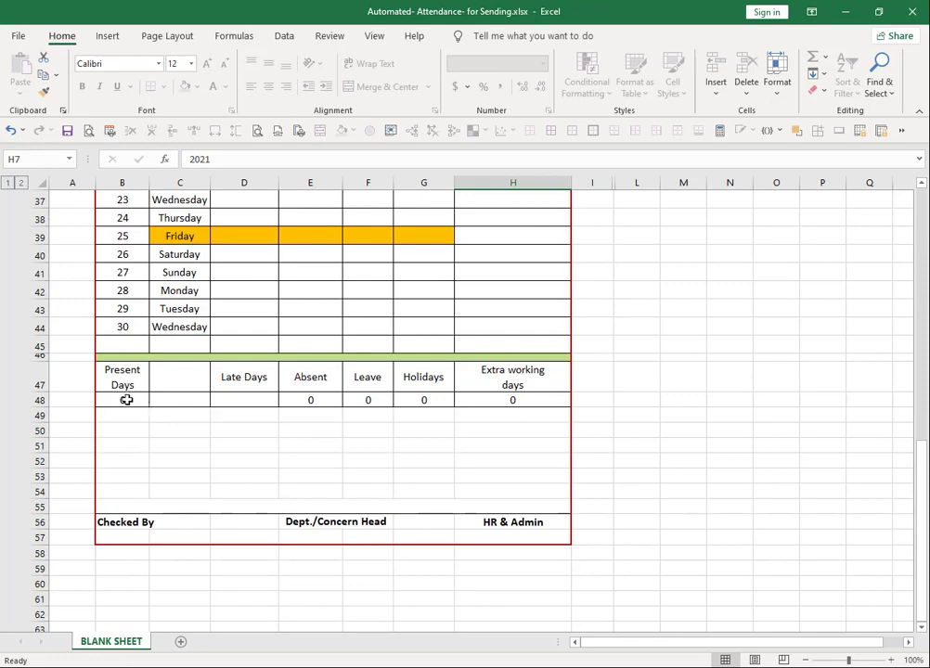
scroll(415, 446, "up", 3)
scroll(403, 445, "up", 8)
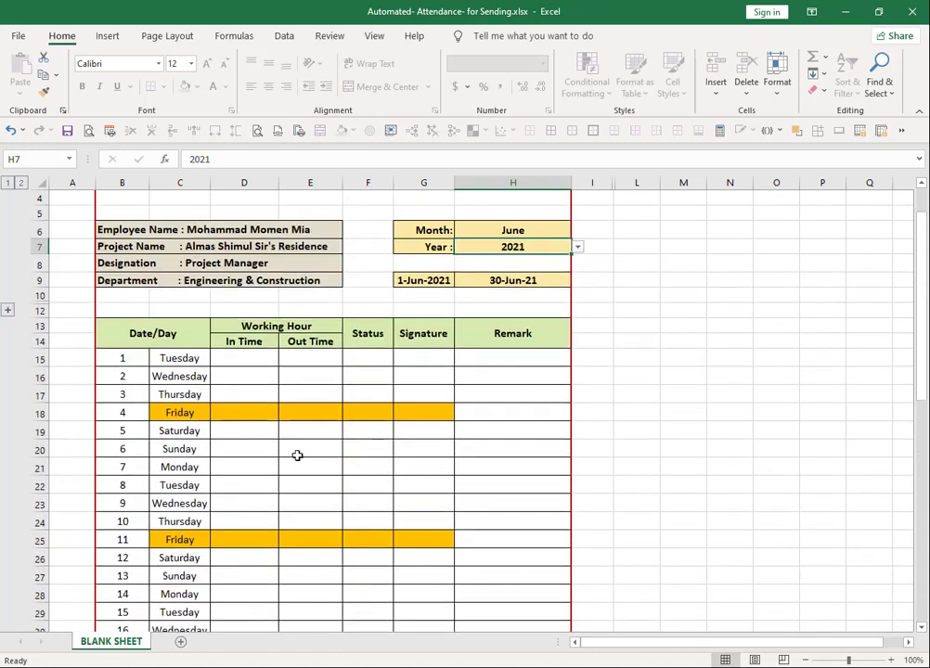
Mark June 1 present by entering p in its Status cell F15.
left_click(368, 358)
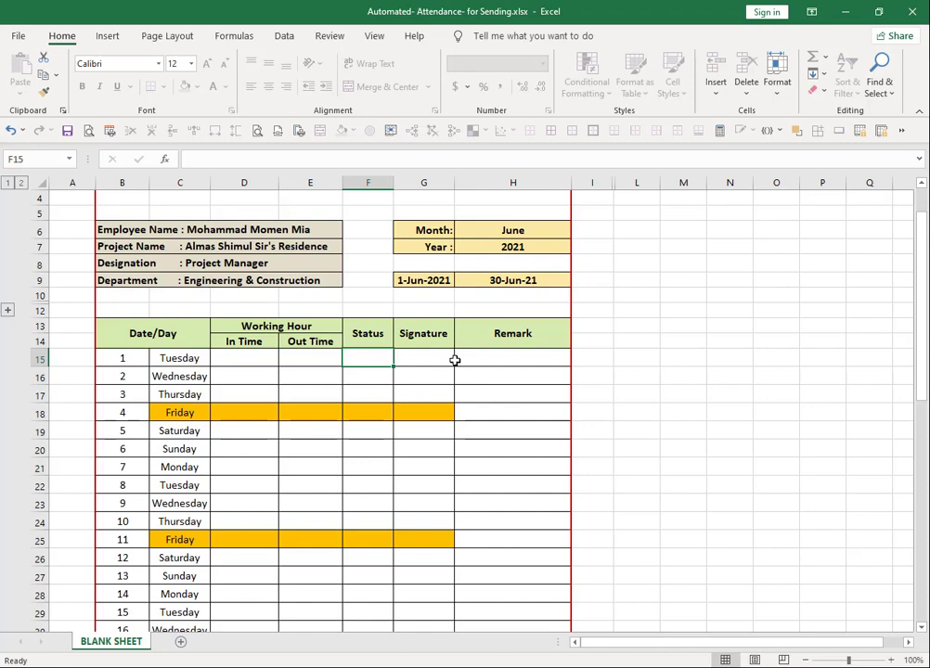
type("p")
left_click(451, 412)
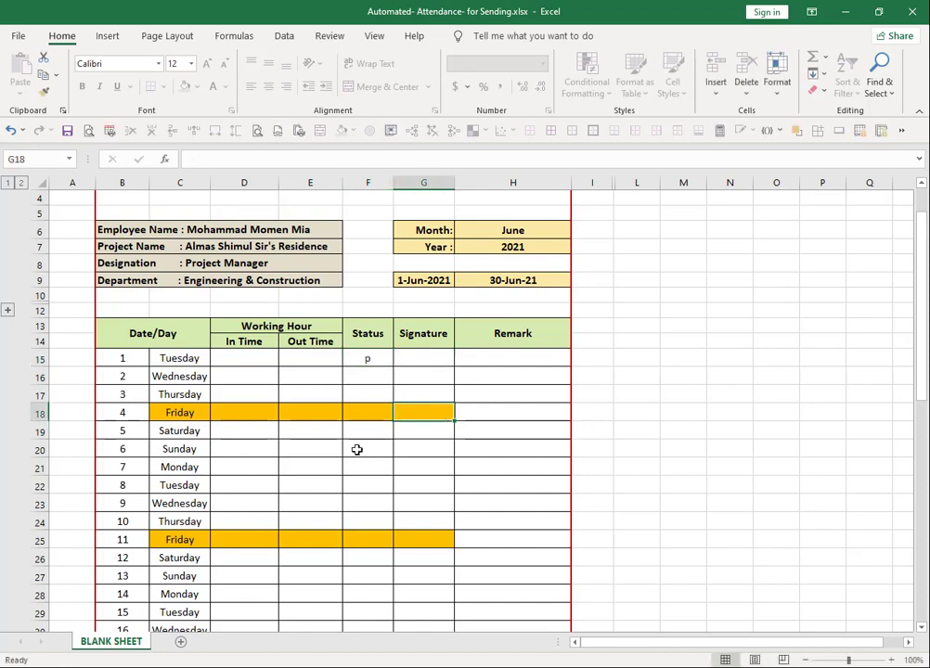
scroll(357, 449, "down", 6)
scroll(357, 448, "down", 3)
scroll(214, 504, "down", 2)
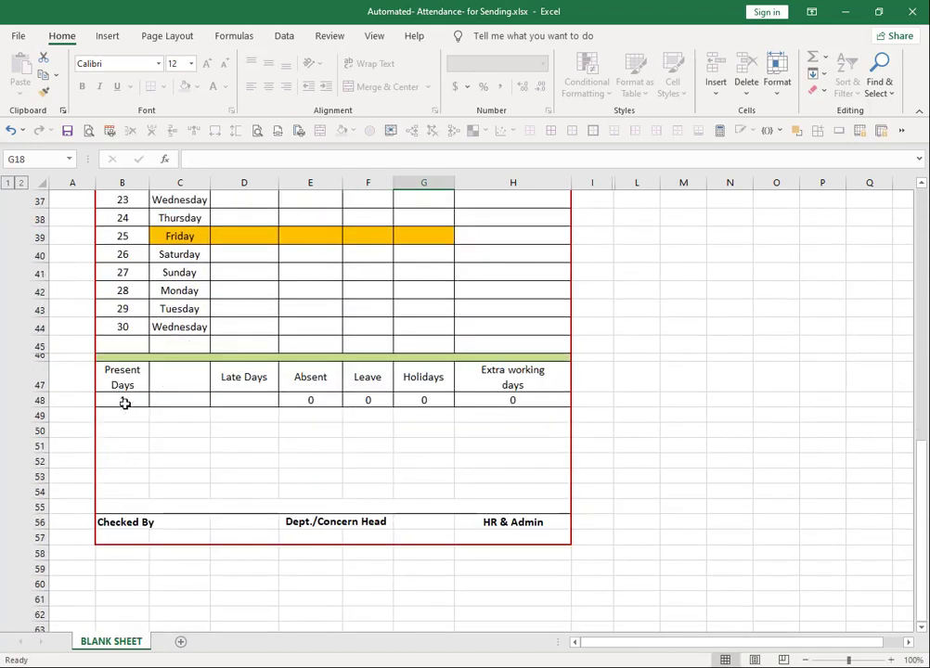
scroll(159, 425, "up", 3)
scroll(195, 442, "up", 7)
scroll(307, 399, "up", 1)
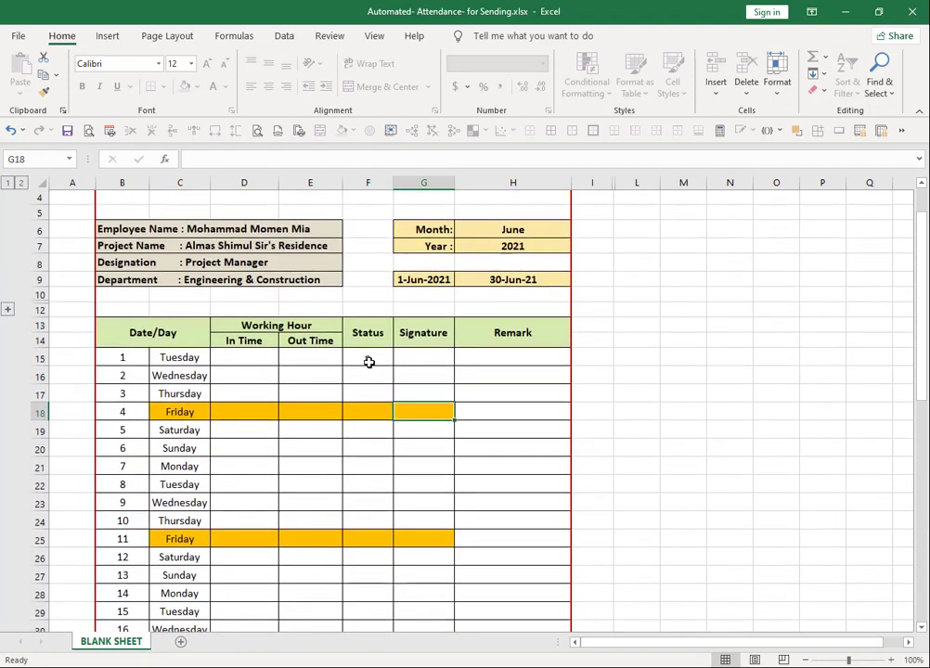
Enter p for June 2 in F16 and check that Present Days reads 2.
left_click(371, 373)
type("p")
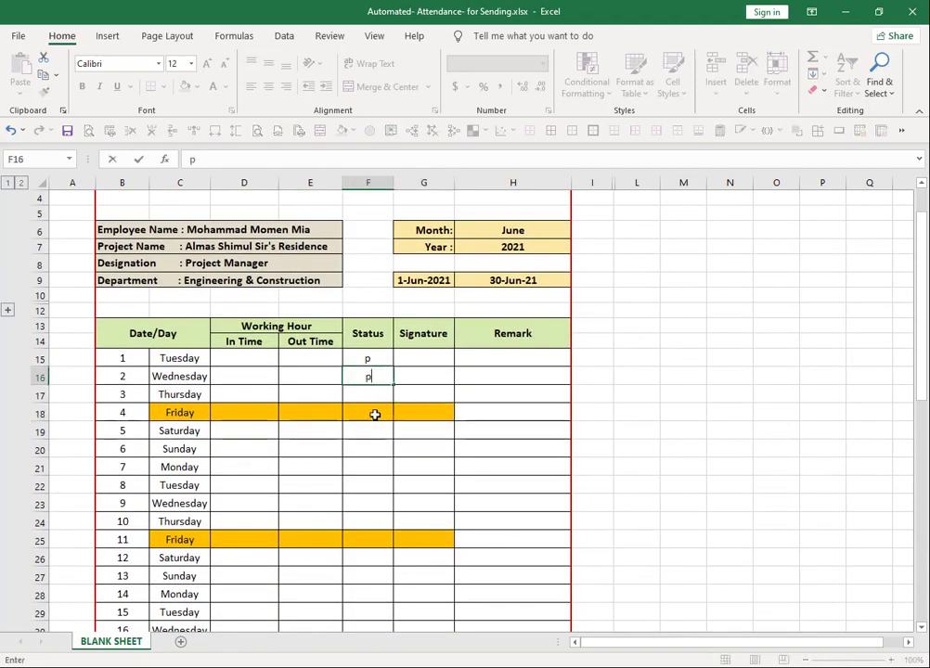
key("Return")
scroll(274, 381, "down", 6)
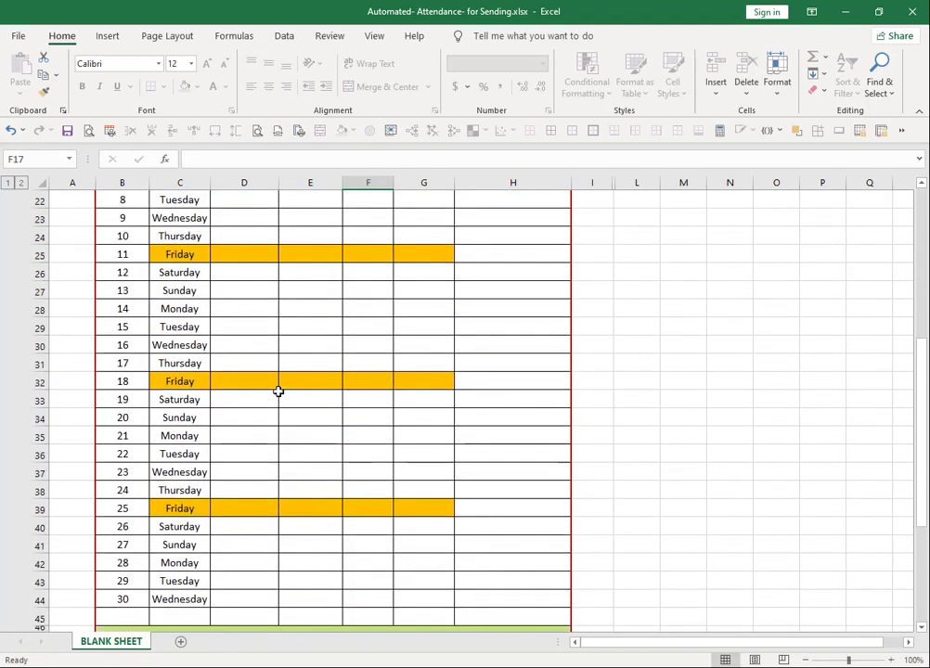
scroll(269, 399, "down", 3)
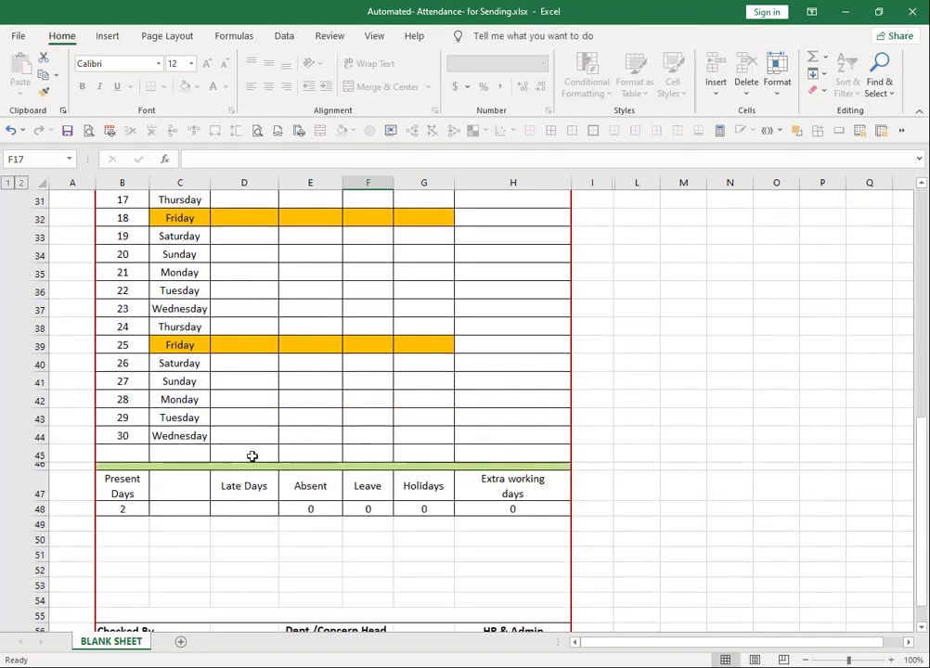
scroll(337, 456, "up", 4)
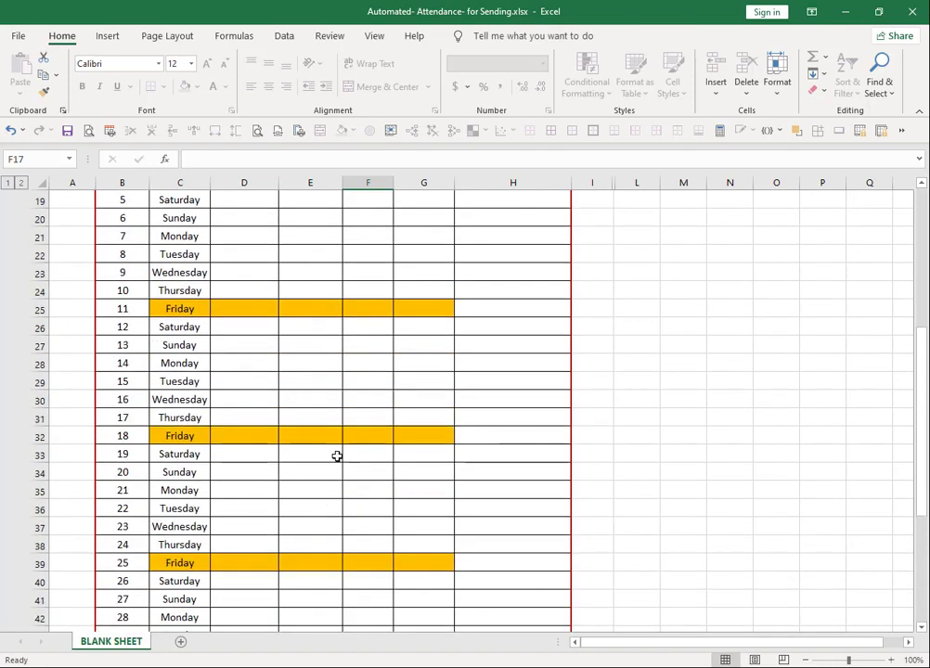
scroll(337, 456, "up", 6)
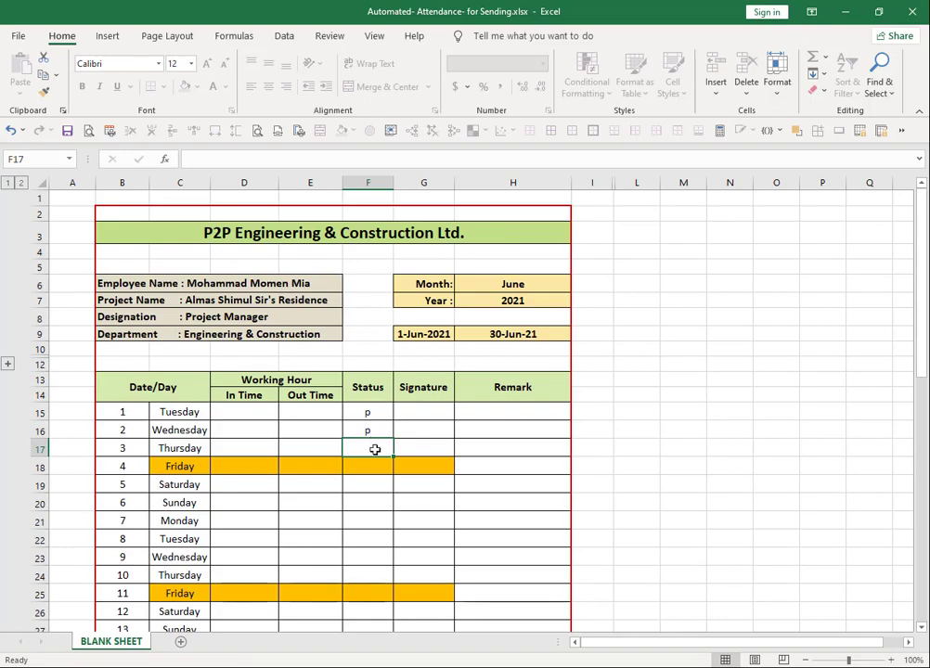
Fill p into every Status cell F17:F44 at once to test the summary totals.
mouse_move(375, 447)
left_mouse_down()
mouse_move(388, 651)
mouse_move(376, 581)
left_mouse_up()
type("p")
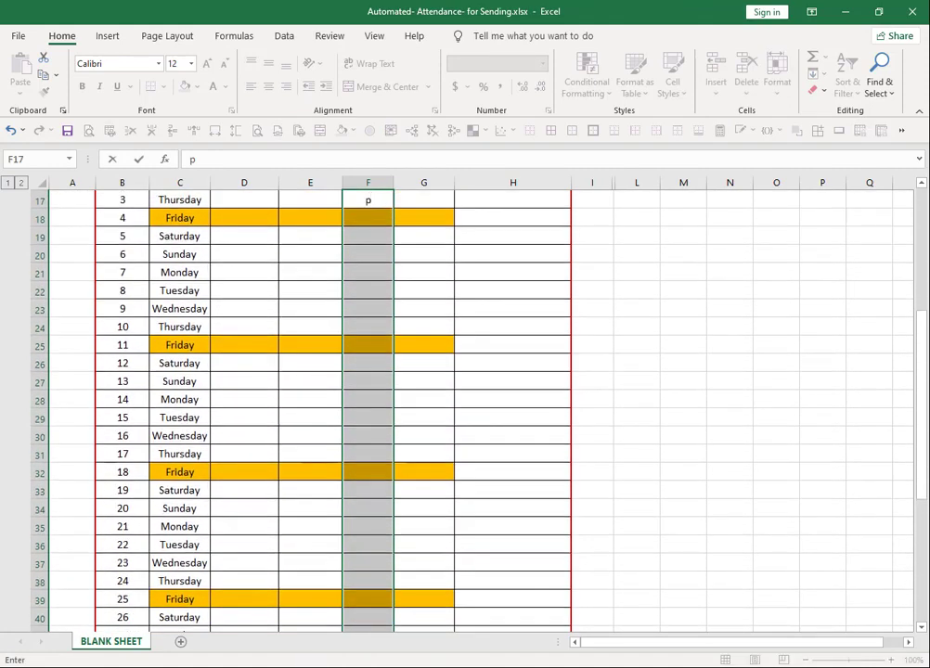
key("ctrl+Return")
scroll(419, 358, "down", 2)
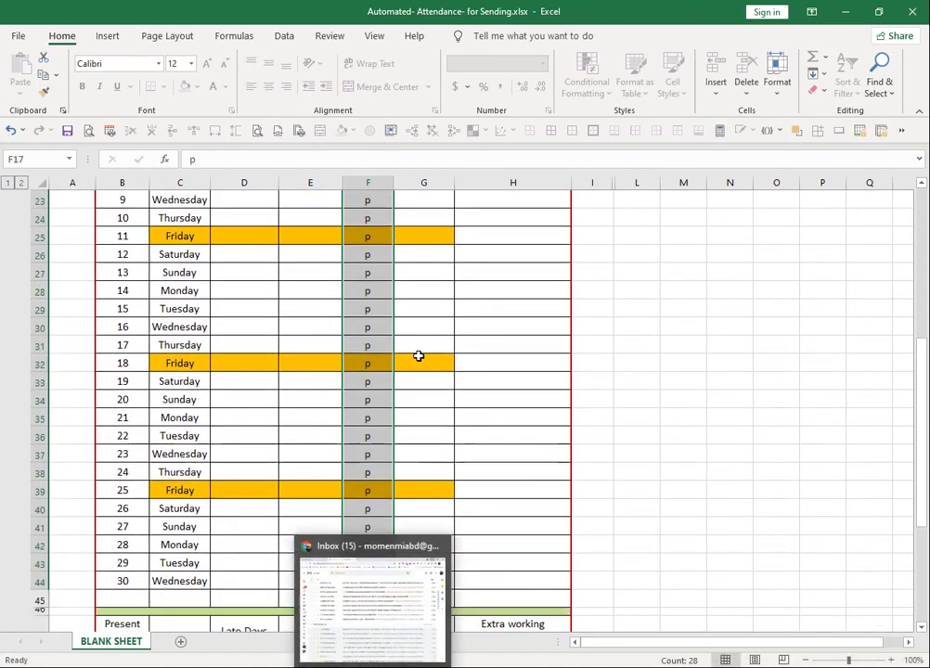
scroll(385, 379, "down", 3)
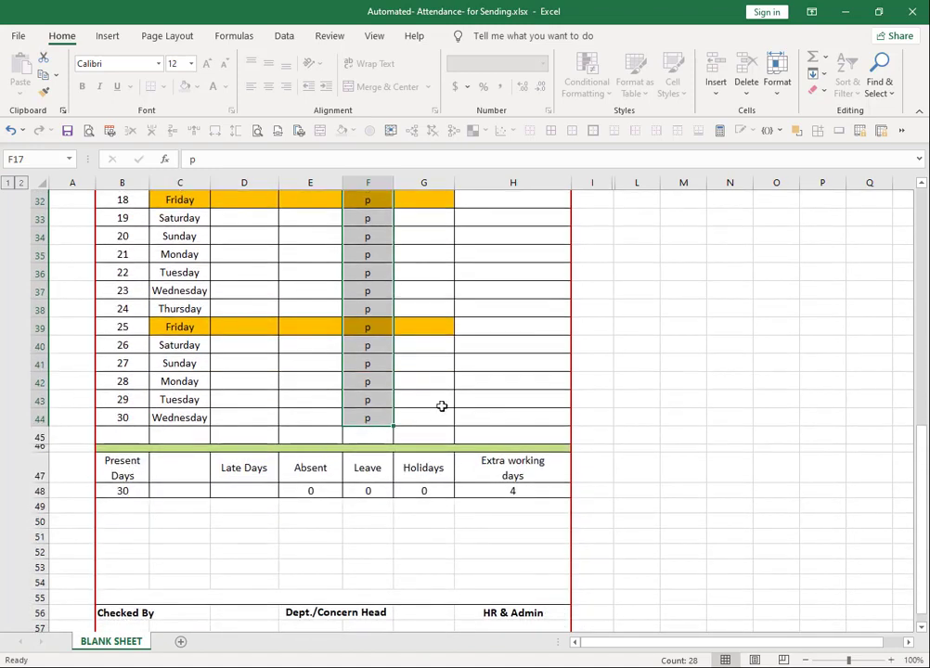
Delete the p marks from F17:F44 and F15:F16, leaving the Status column blank.
key("Delete")
scroll(442, 406, "up", 10)
left_click_drag(369, 382, 379, 397)
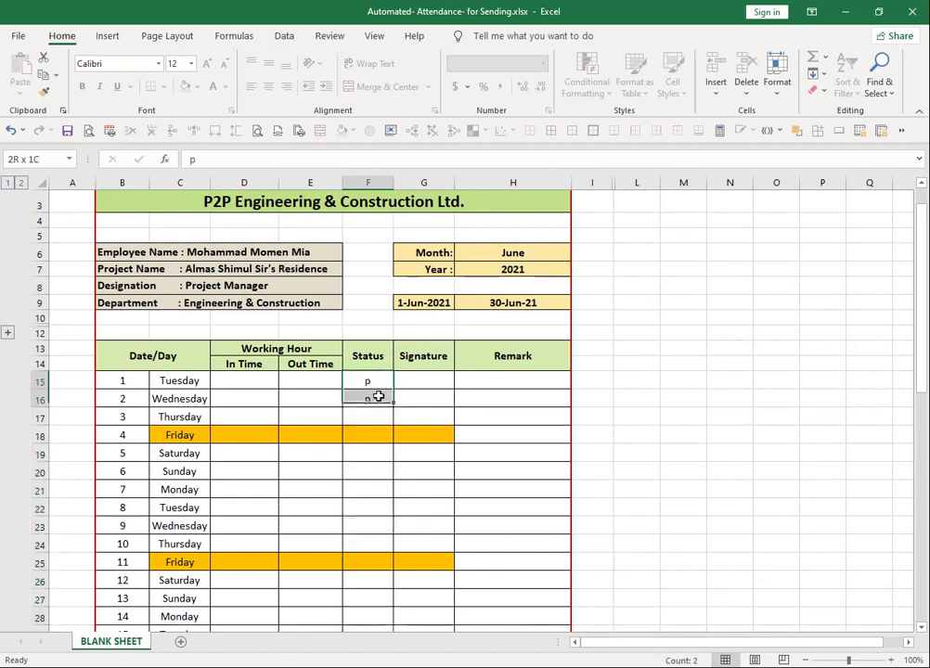
key("Delete")
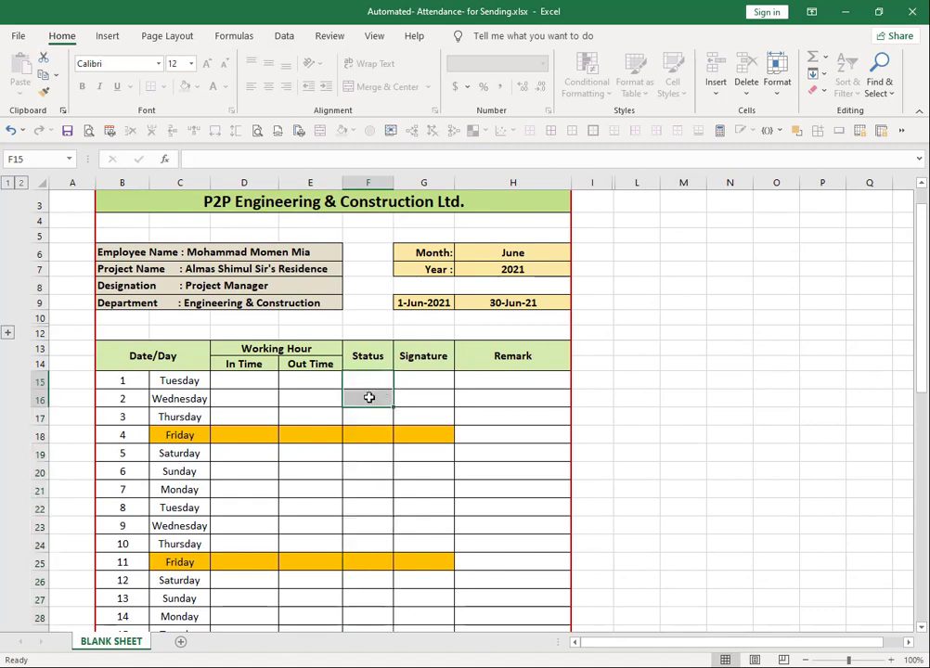
Mark June 1 absent by entering A in Status cell F15.
scroll(369, 397, "down", 4)
scroll(367, 395, "down", 7)
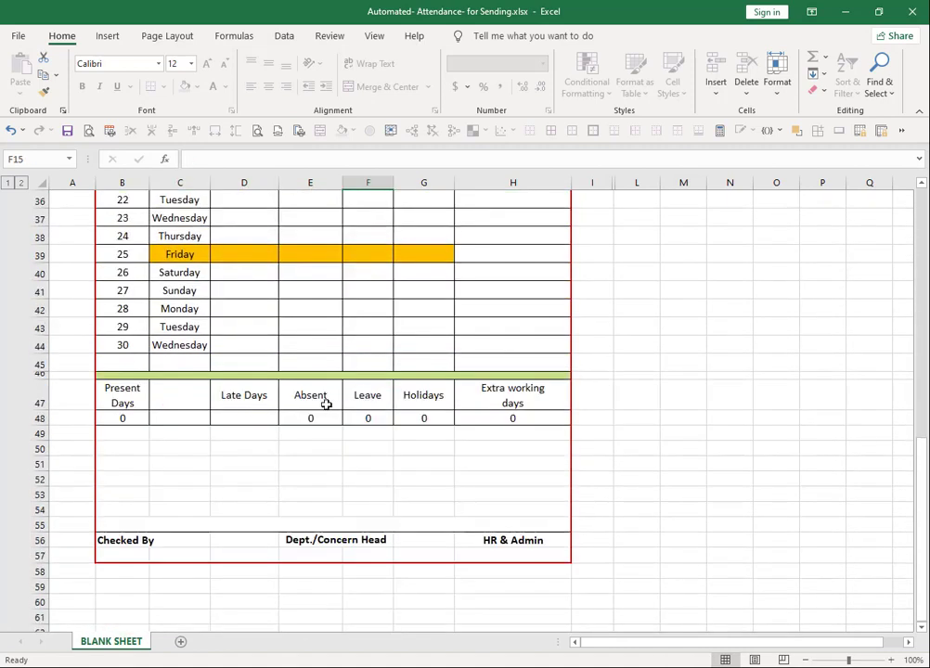
scroll(324, 397, "up", 5)
scroll(324, 397, "up", 4)
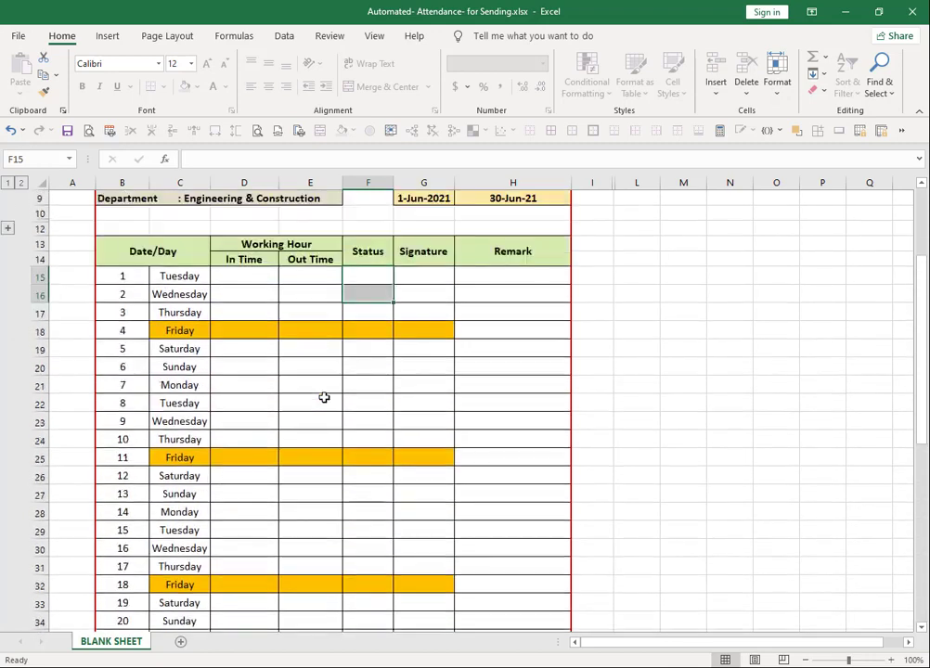
left_click(368, 280)
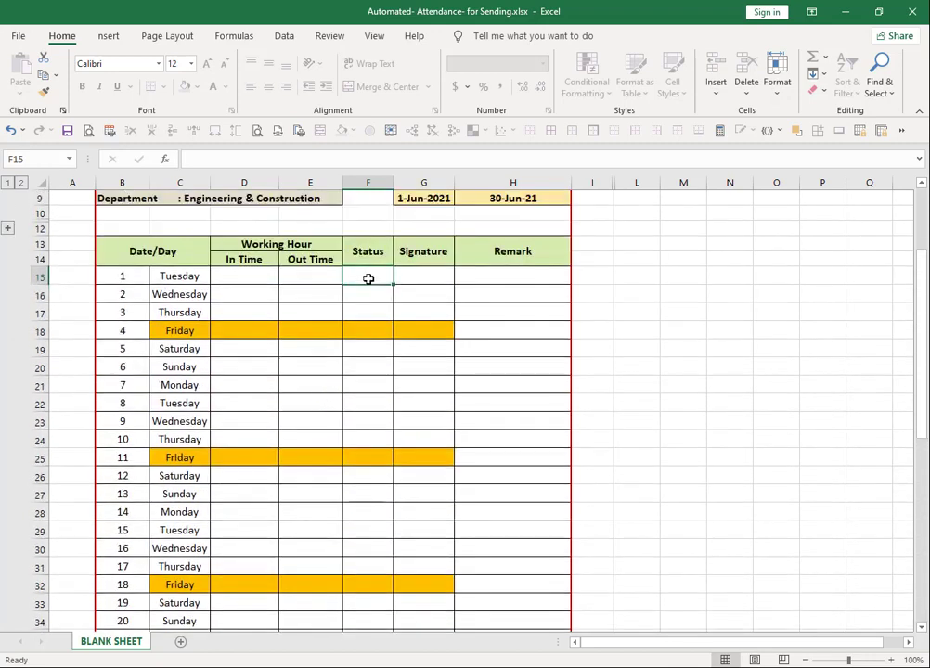
type("A")
left_click(411, 363)
scroll(411, 362, "down", 4)
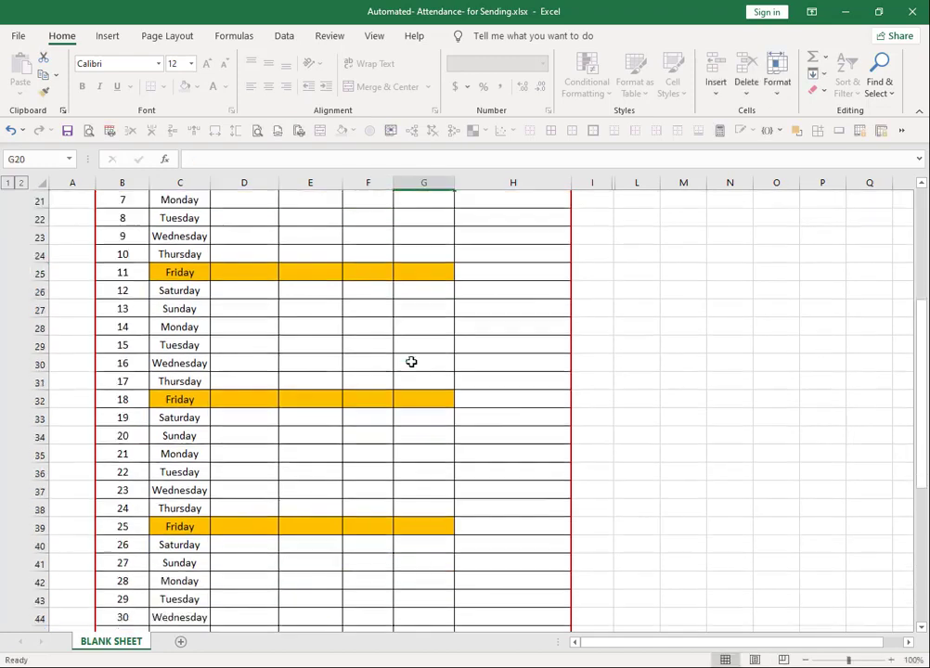
scroll(411, 364, "down", 5)
left_click(343, 429)
scroll(534, 378, "up", 6)
scroll(460, 390, "up", 6)
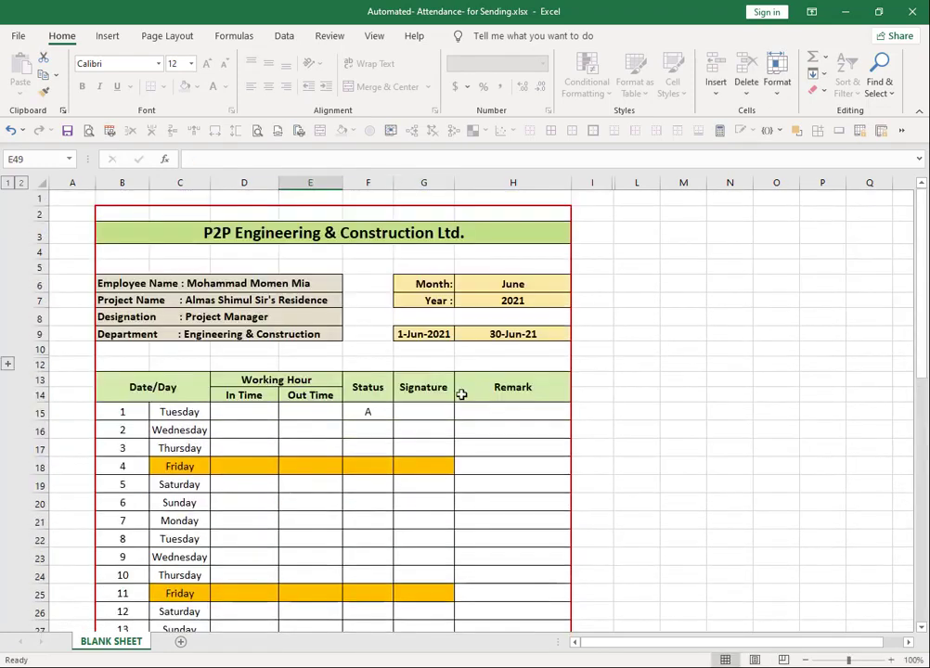
Mark June 2 absent with lowercase a, bringing the Absent total to 2.
scroll(422, 393, "down", 3)
scroll(379, 374, "up", 2)
left_click(362, 381)
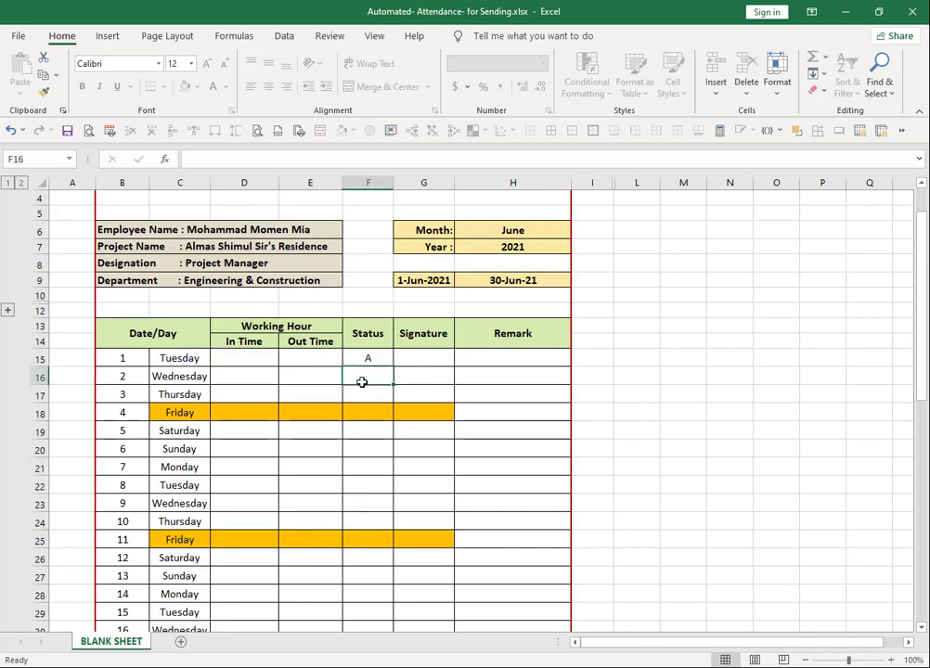
type("a")
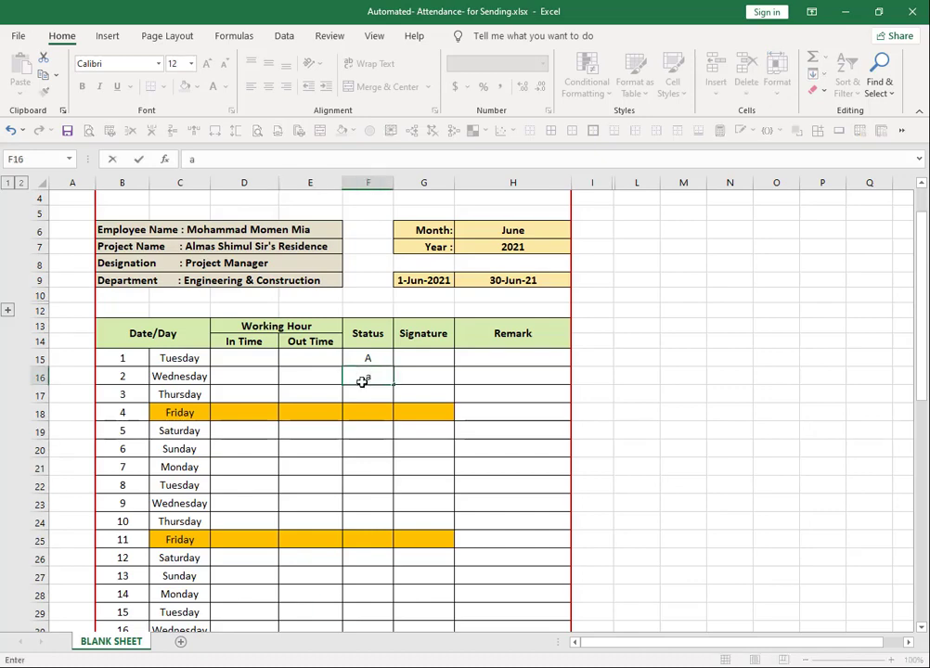
key("Return")
scroll(410, 358, "down", 5)
scroll(397, 371, "down", 4)
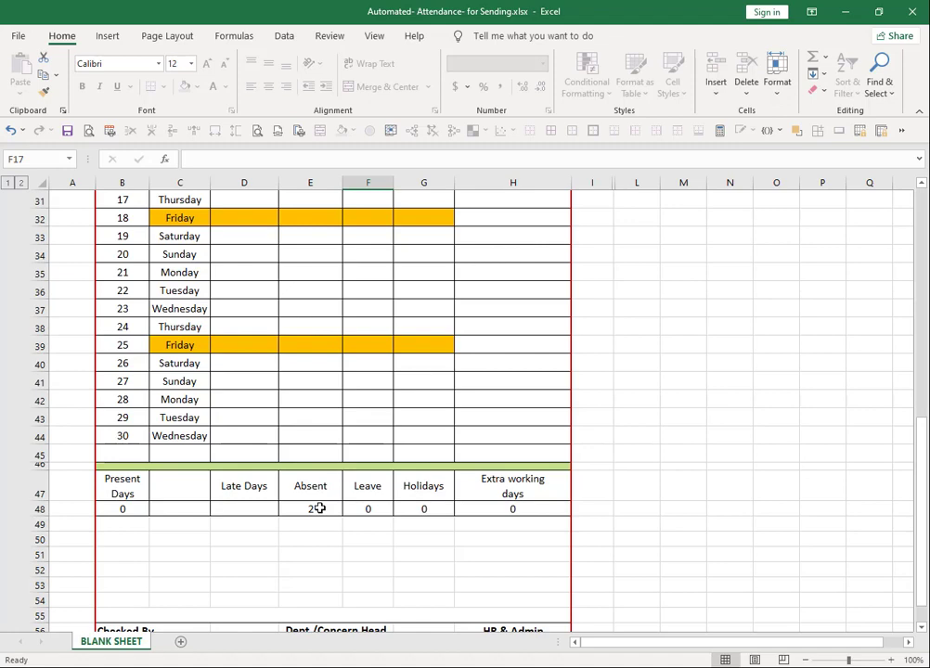
scroll(379, 511, "up", 5)
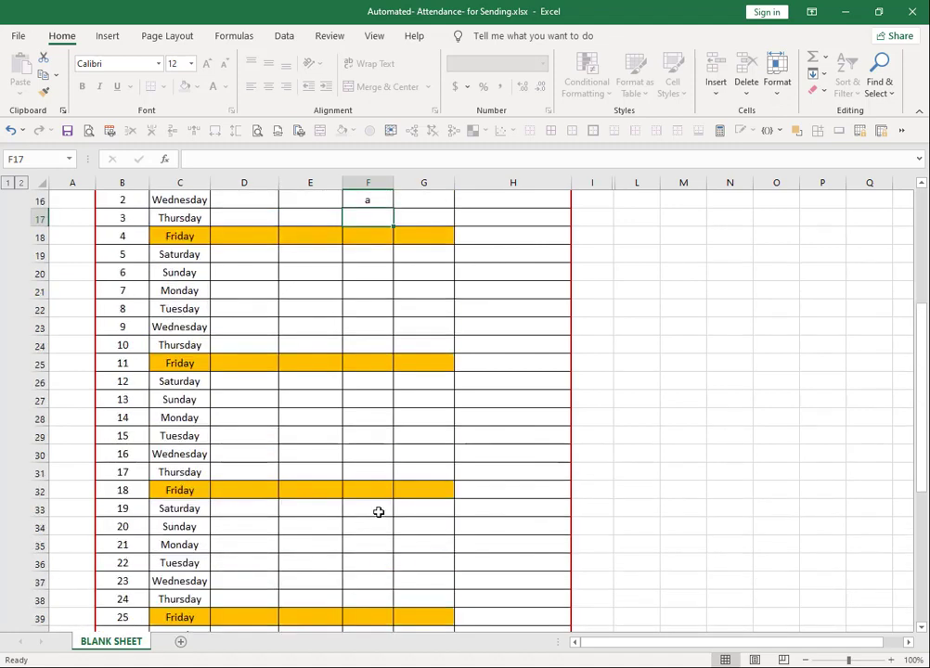
scroll(376, 529, "down", 4)
Set F48 to =COUNTIF(F15:F45,"L") so it counts leave days.
left_click(369, 561)
double_click(370, 561)
scroll(388, 489, "up", 4)
scroll(388, 488, "up", 1)
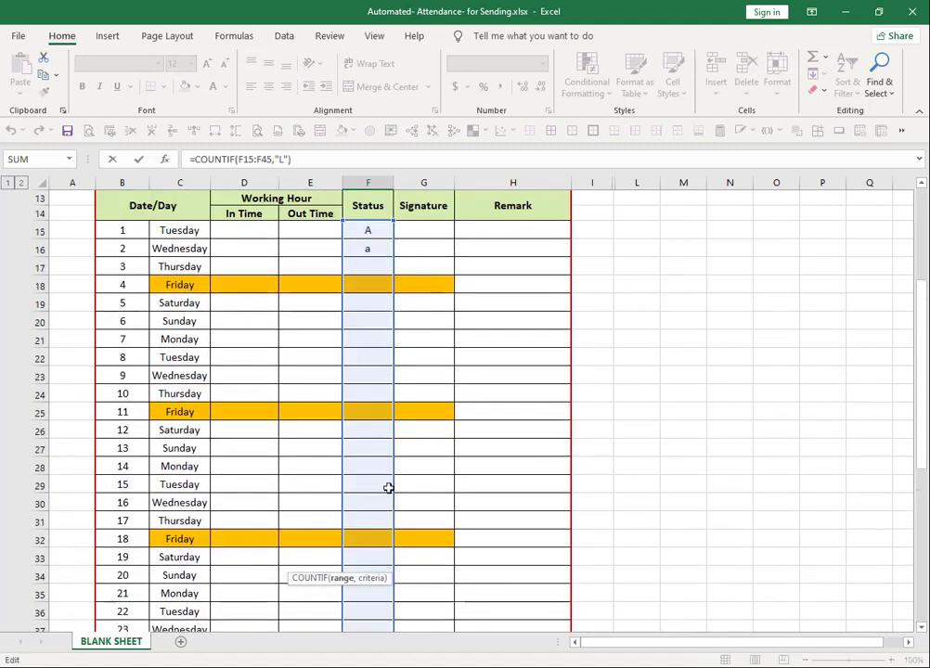
key("Return")
scroll(388, 488, "down", 2)
scroll(388, 487, "down", 3)
scroll(386, 483, "up", 2)
scroll(386, 484, "up", 4)
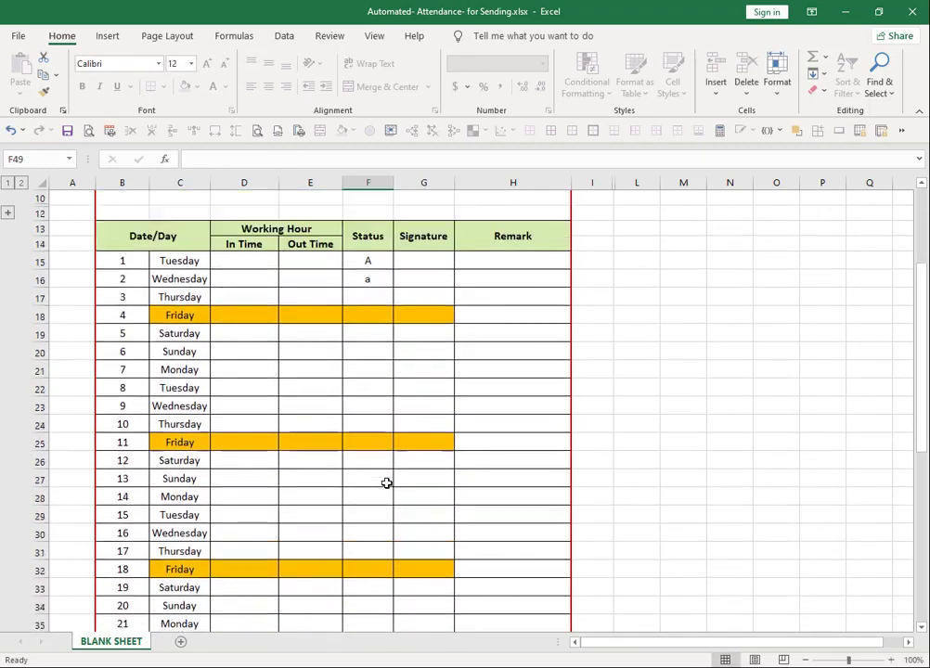
left_click(368, 334)
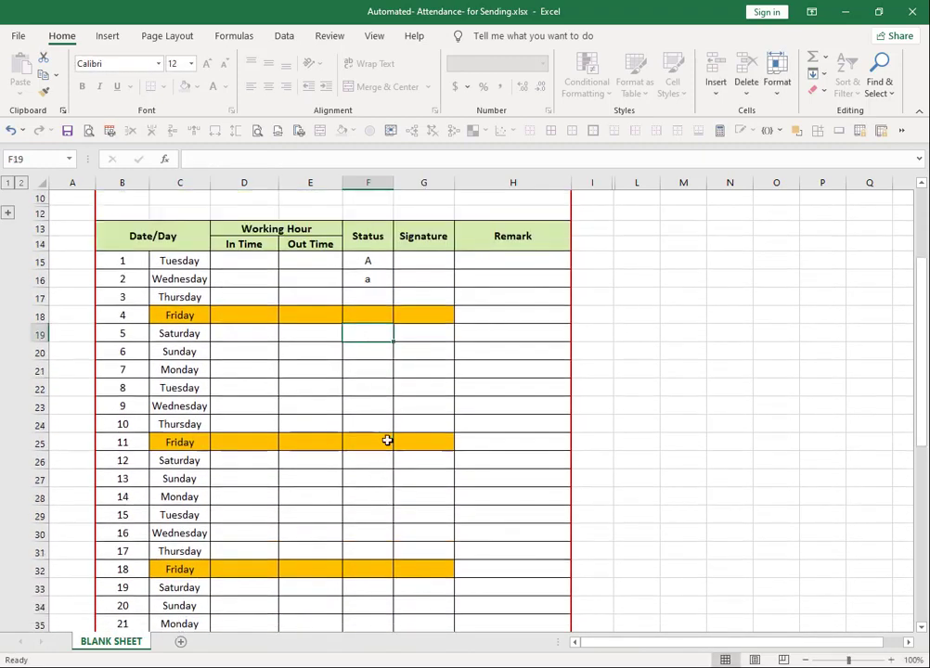
Enter L in F19, F20 and F21 for June 5–7, making the Leave total 3.
type("L")
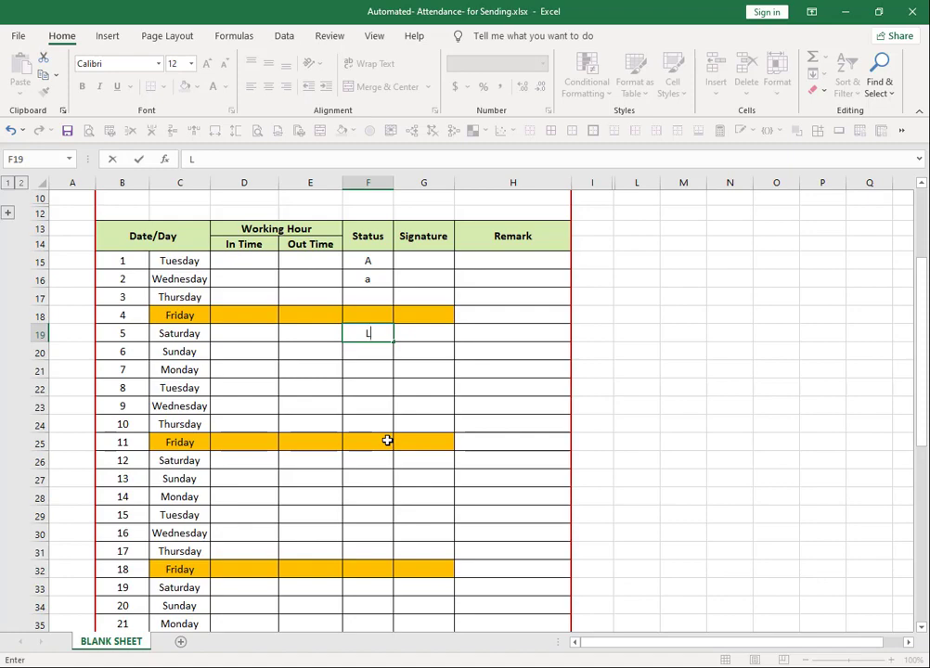
left_click(404, 355)
scroll(402, 413, "down", 7)
scroll(385, 464, "down", 1)
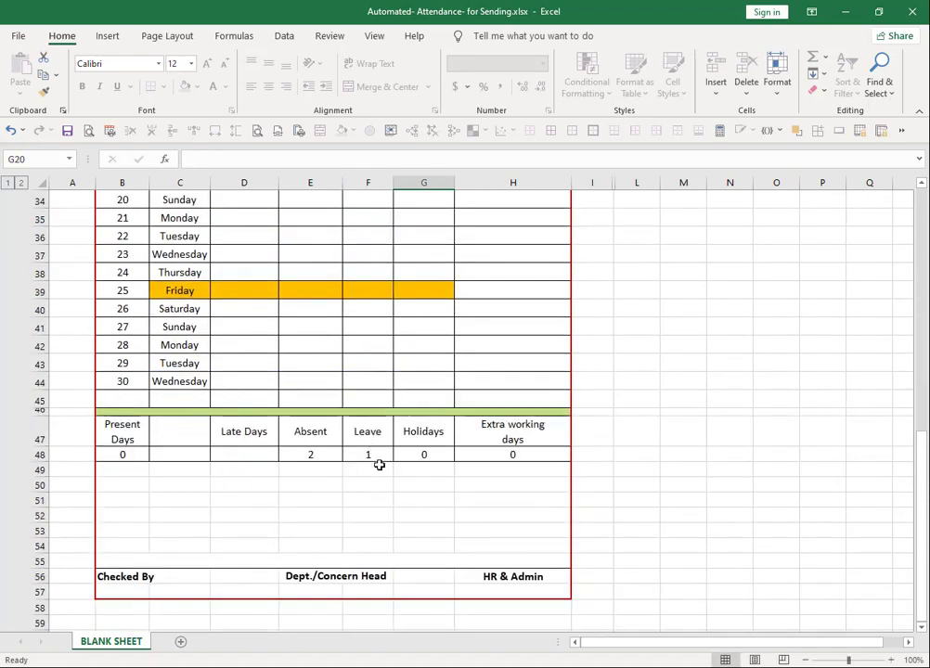
scroll(380, 463, "up", 6)
scroll(363, 392, "up", 1)
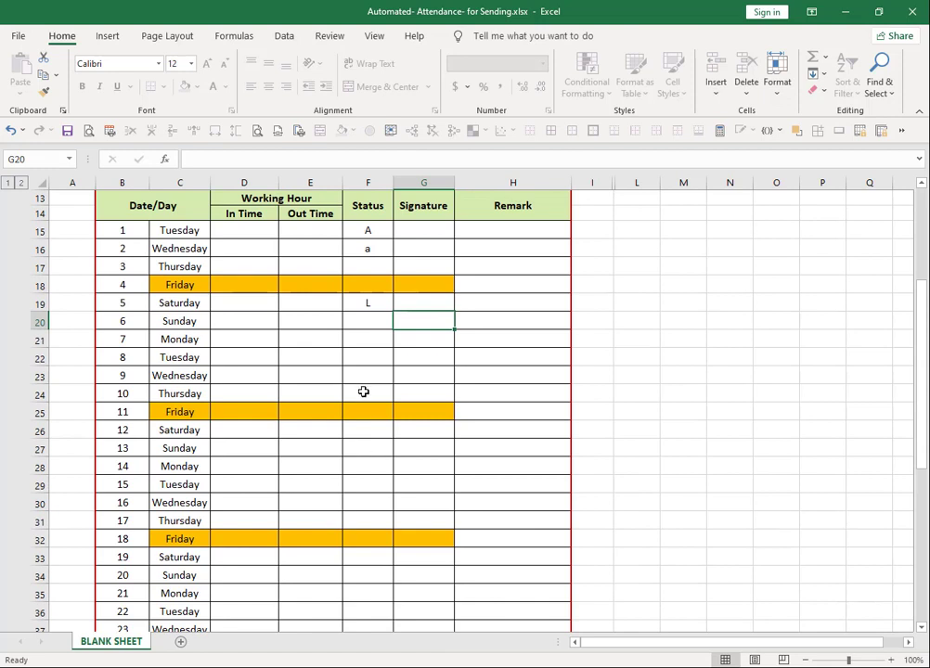
left_click(371, 318)
type("L")
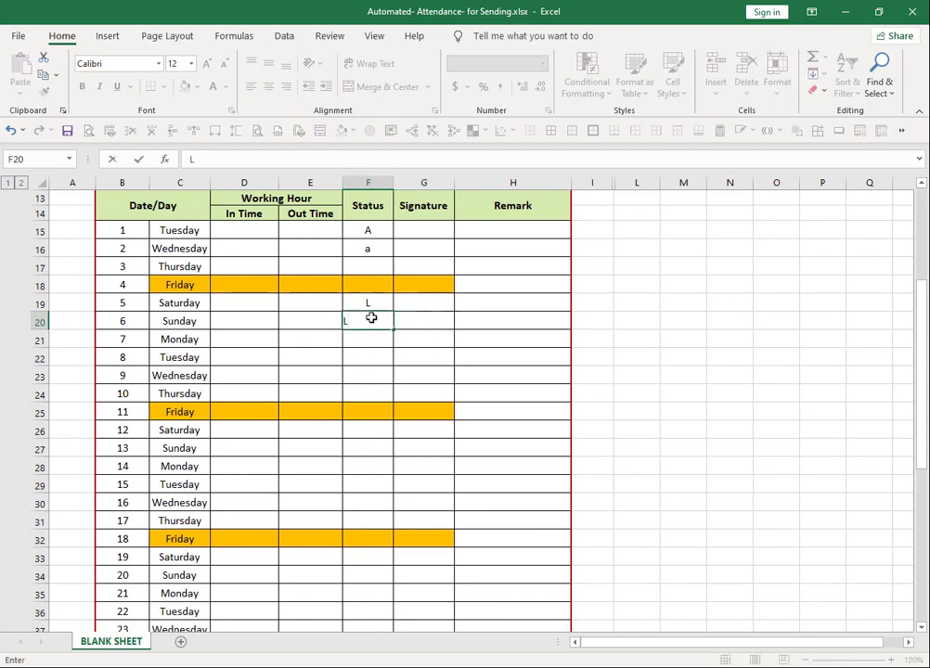
key("Return")
type("L")
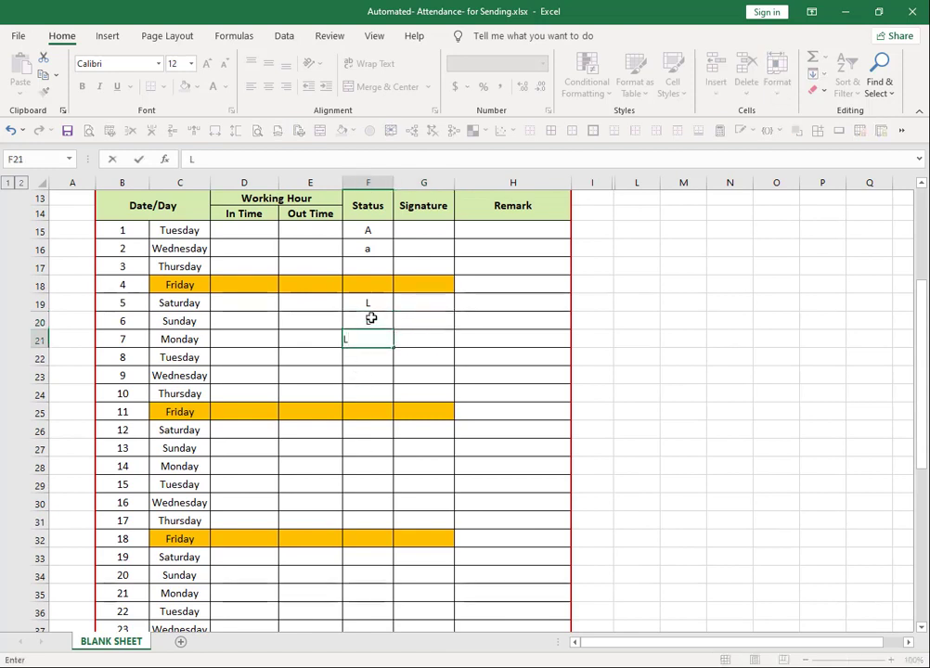
key("Return")
scroll(370, 318, "down", 2)
scroll(398, 363, "down", 2)
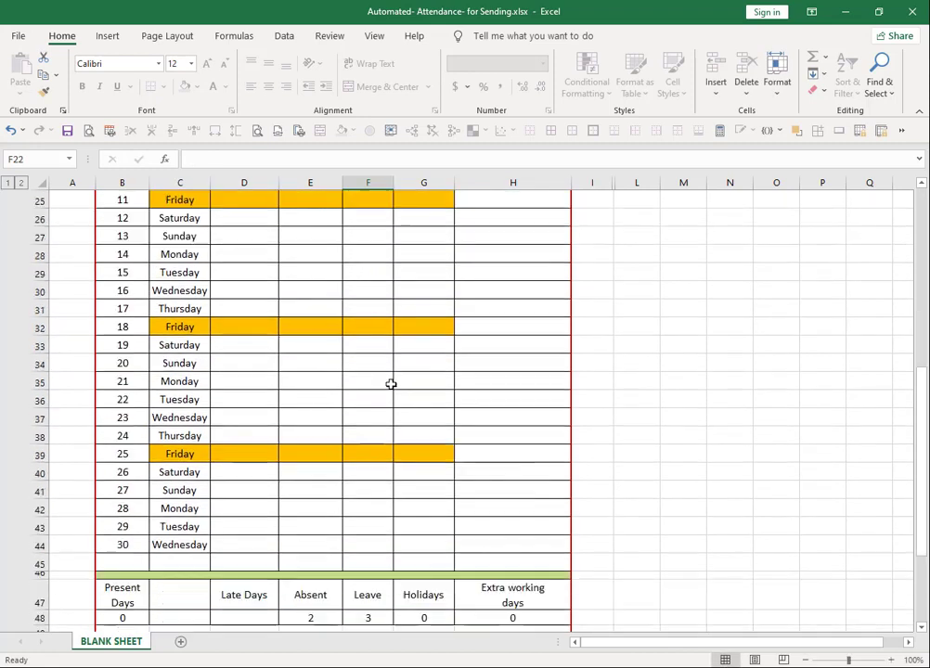
scroll(390, 384, "down", 3)
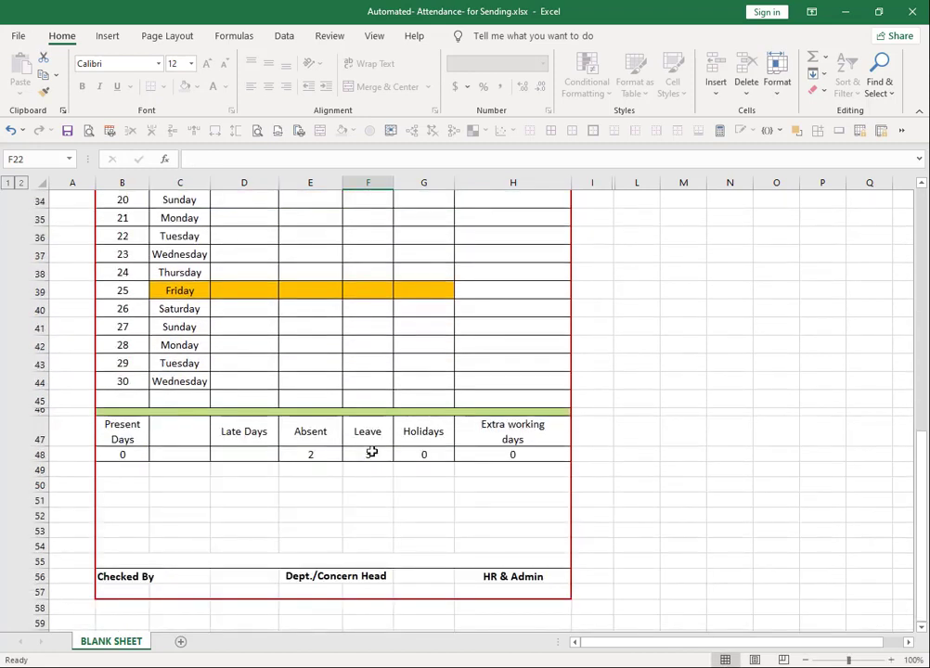
Review and confirm the Holidays total COUNTIF formula in G48.
double_click(425, 455)
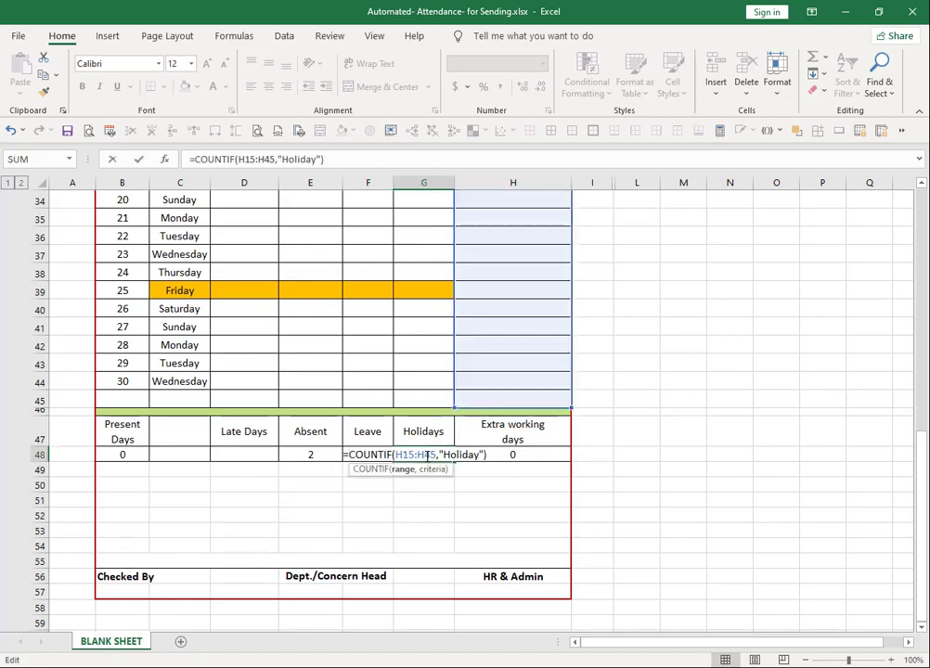
key("Return")
scroll(559, 457, "up", 4)
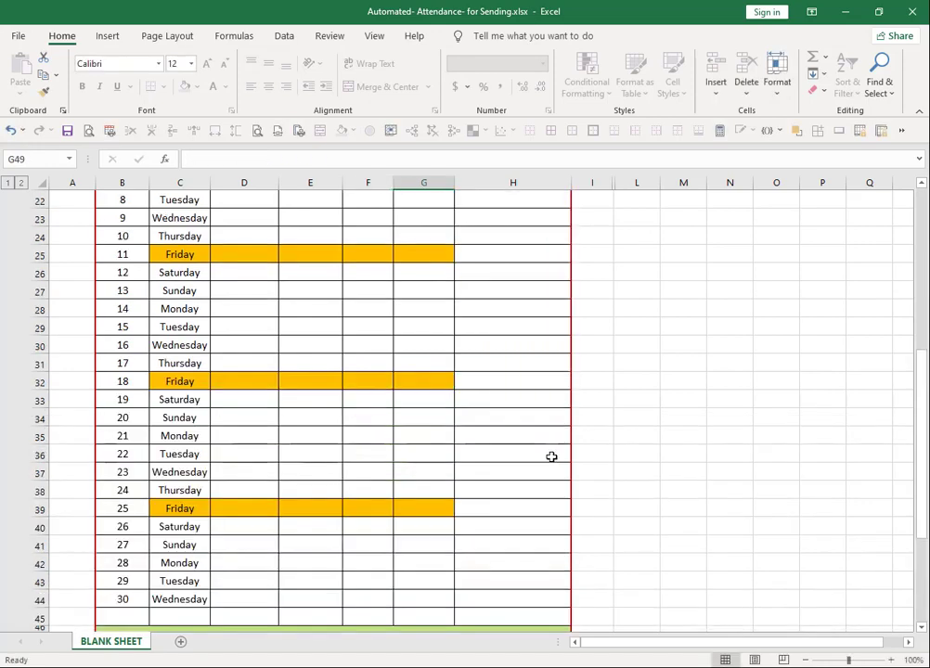
scroll(552, 456, "up", 6)
scroll(552, 457, "down", 3)
scroll(533, 445, "down", 4)
scroll(455, 501, "down", 3)
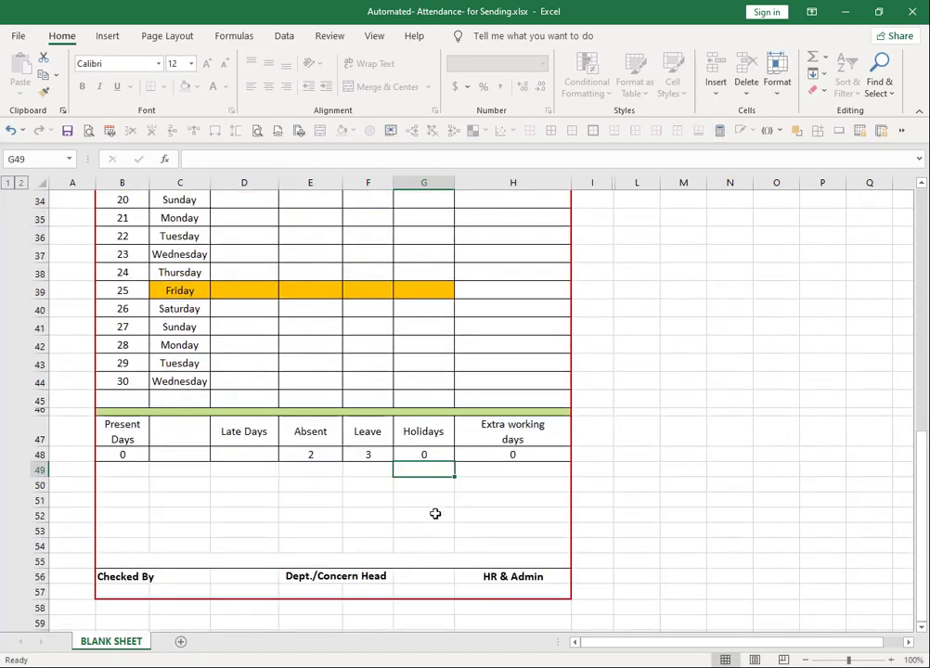
scroll(529, 392, "up", 5)
scroll(529, 393, "up", 3)
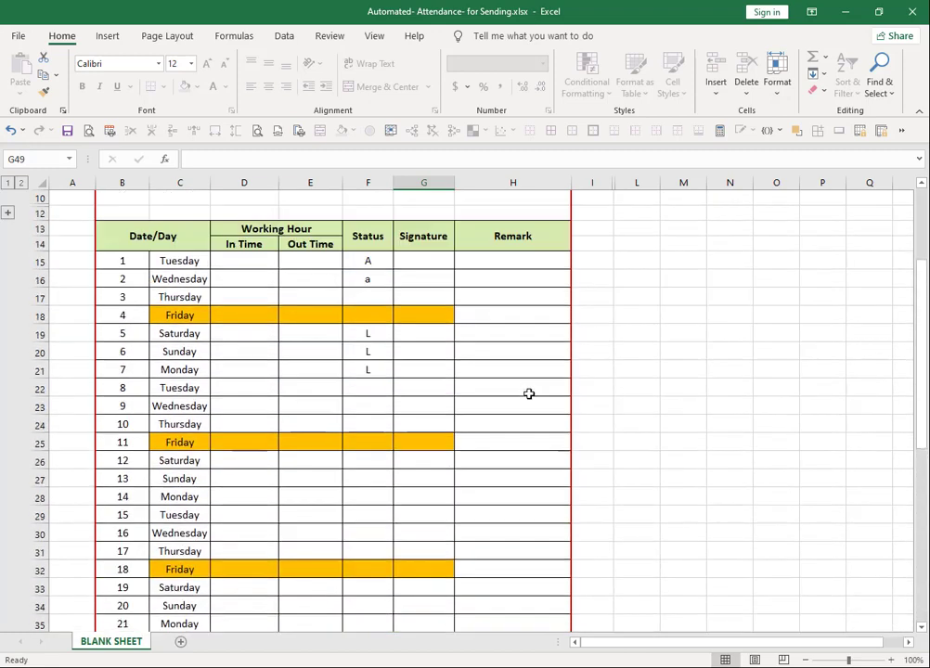
Enter the remark 'Holiday' for June 4 in H18.
left_click(510, 318)
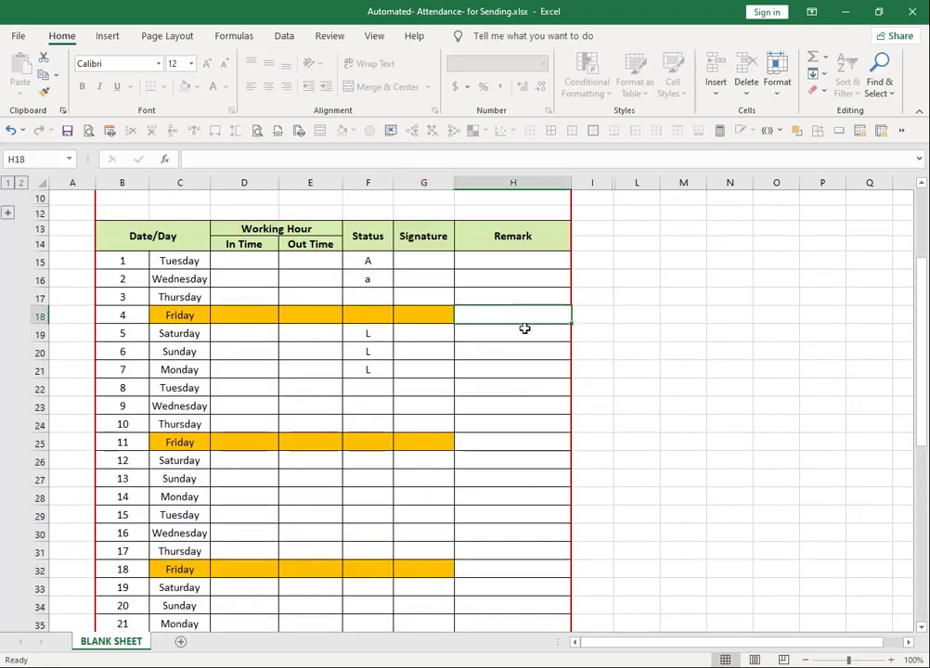
type("H")
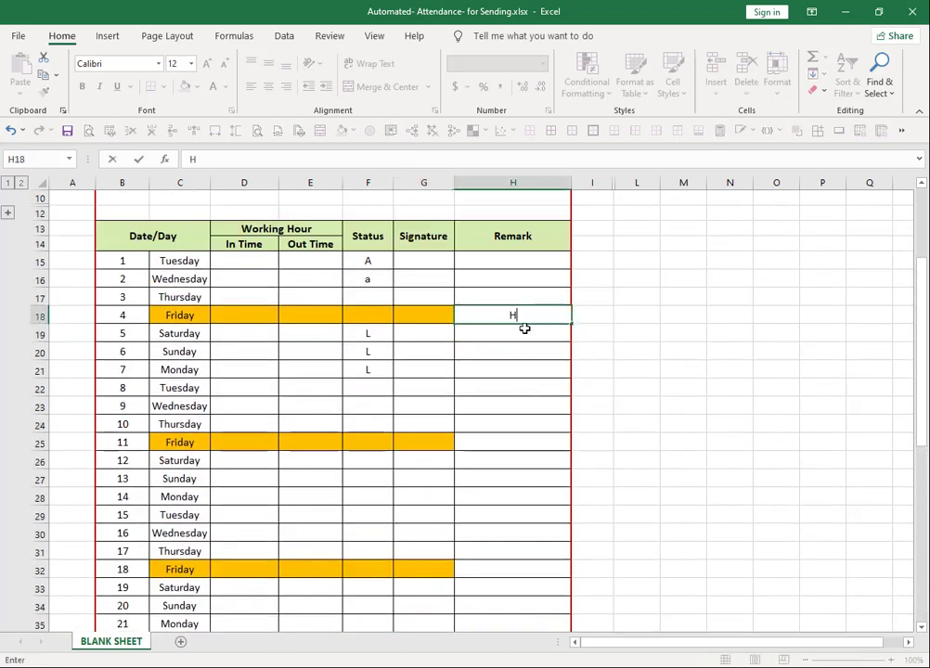
type("olida")
type("y")
key("Return")
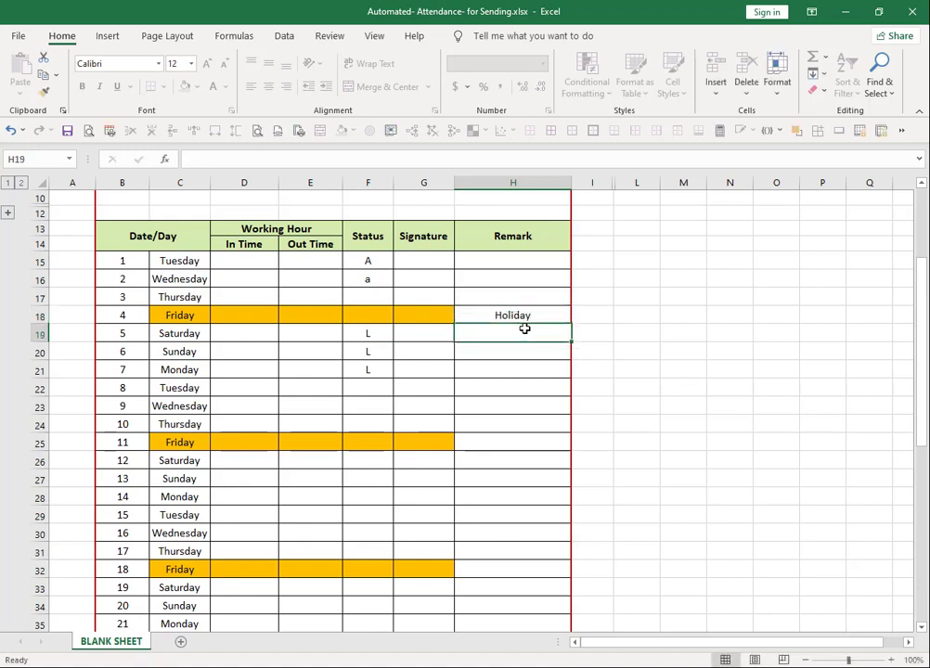
scroll(526, 327, "down", 6)
scroll(539, 347, "down", 3)
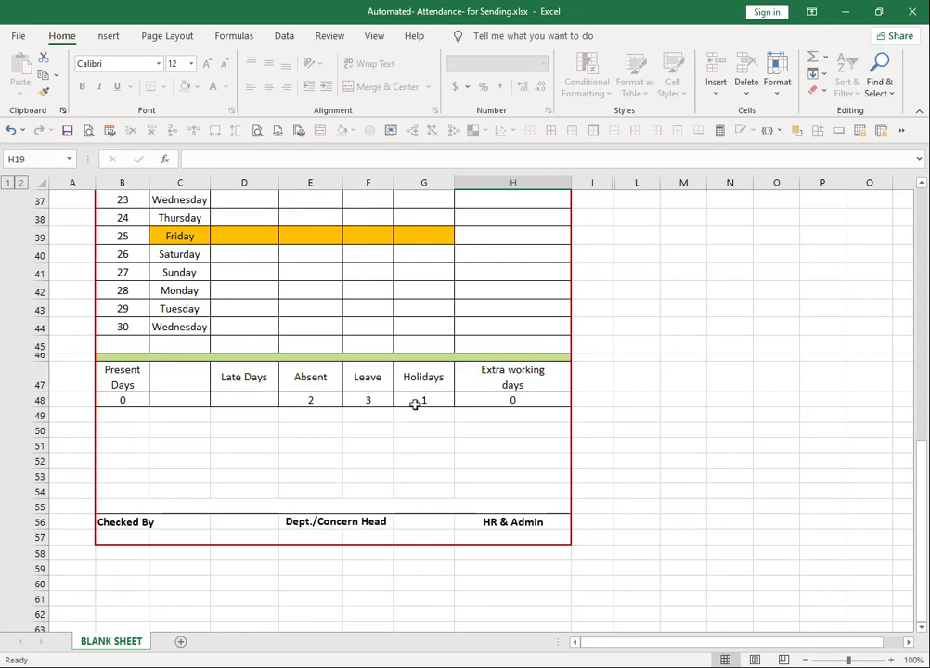
scroll(492, 423, "up", 2)
scroll(503, 358, "up", 4)
scroll(504, 356, "up", 2)
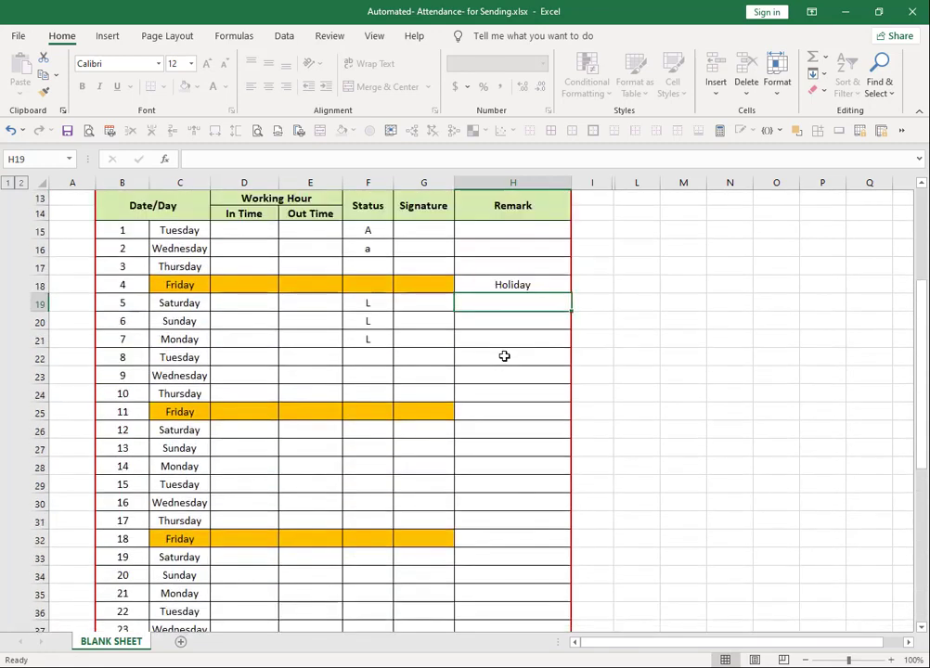
Copy 'Holiday' from H18 down into H19:H20 with the fill handle for June 5 and 6.
left_click(536, 285)
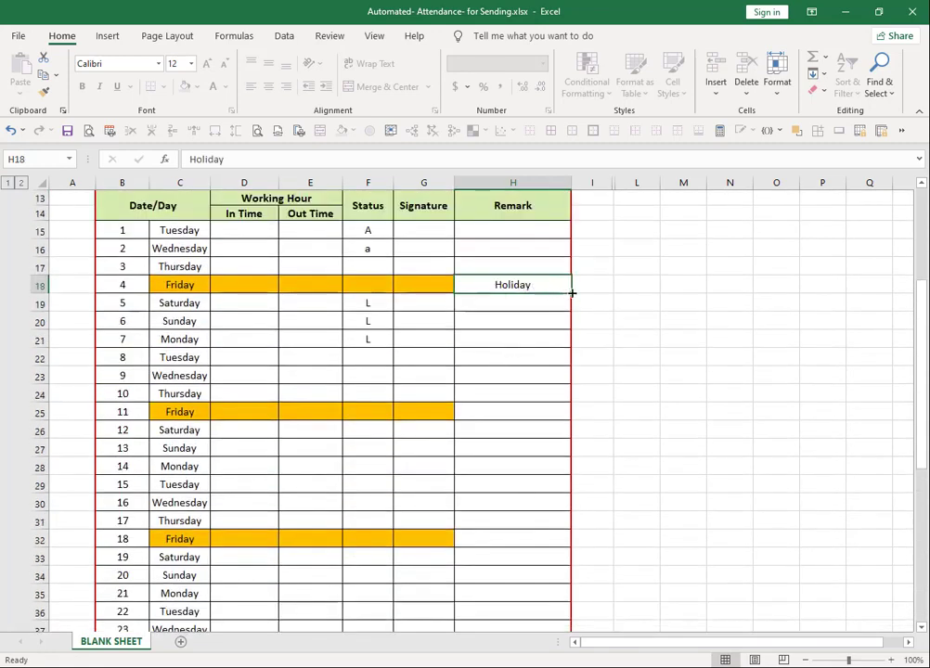
left_click_drag(572, 293, 510, 316)
scroll(511, 311, "down", 1)
scroll(510, 311, "down", 6)
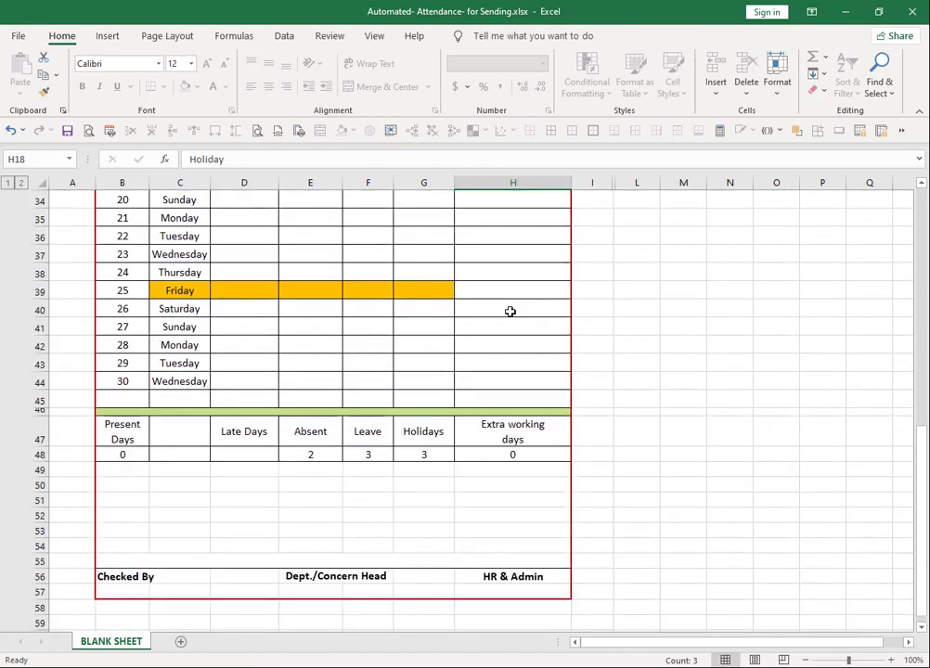
scroll(510, 311, "down", 3)
scroll(429, 297, "up", 3)
scroll(447, 339, "up", 3)
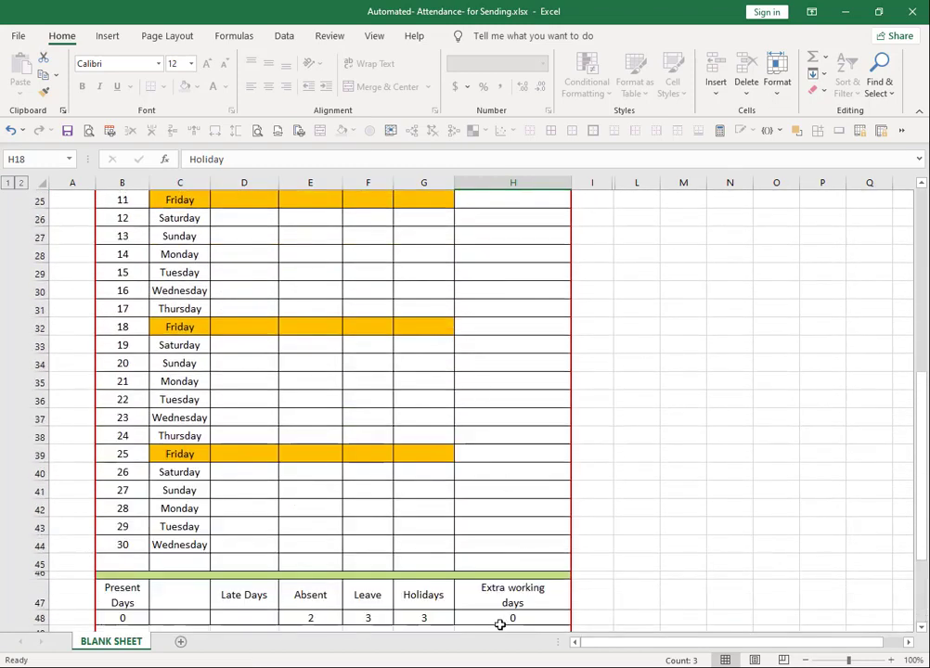
scroll(515, 608, "down", 1)
scroll(517, 549, "up", 1)
scroll(517, 545, "up", 3)
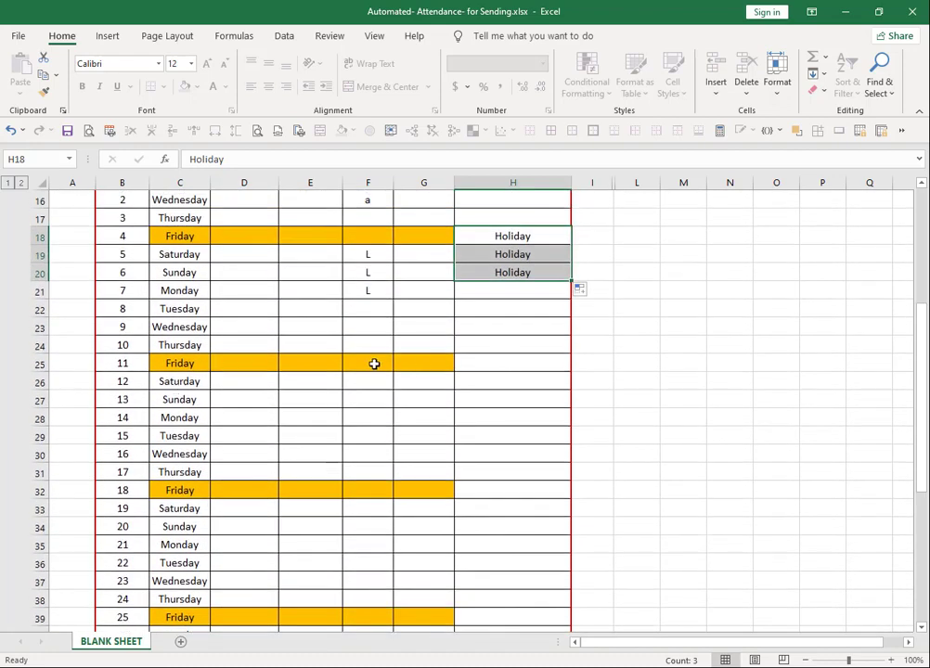
scroll(374, 364, "up", 4)
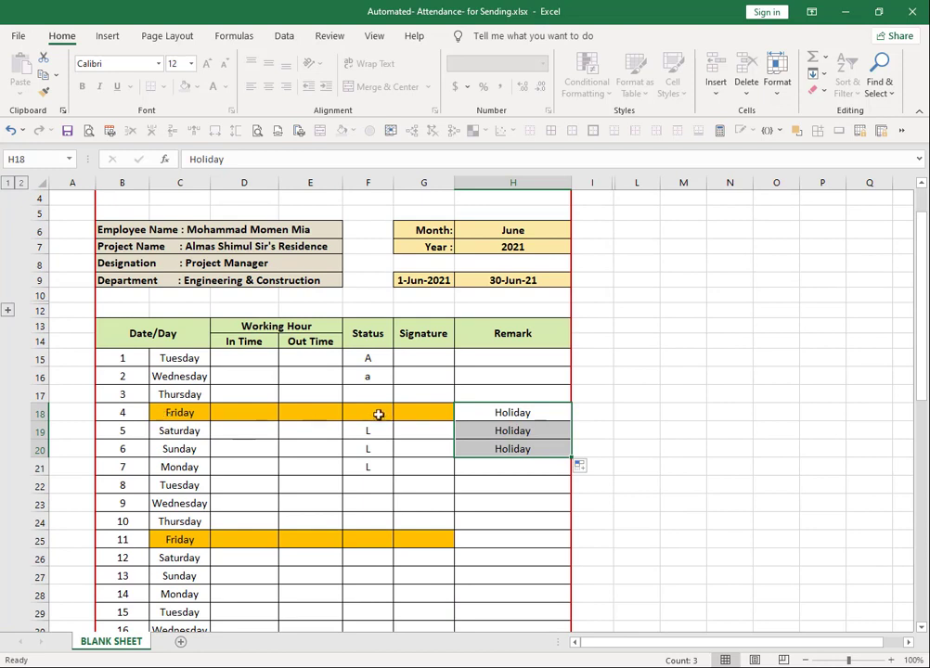
Enter p for June 4 in Status cell F18.
left_click(379, 414)
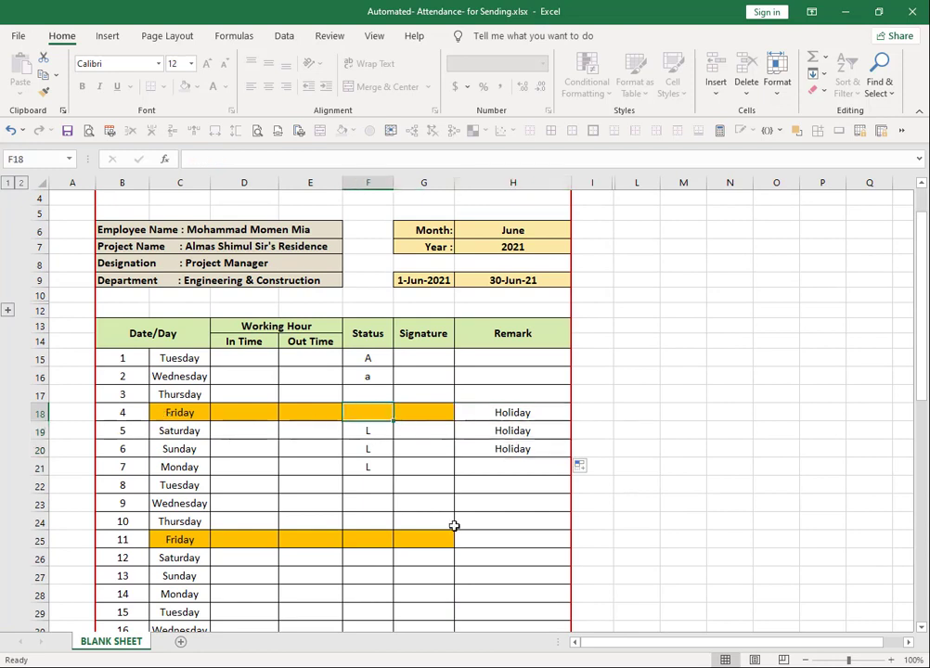
type("p")
key("Return")
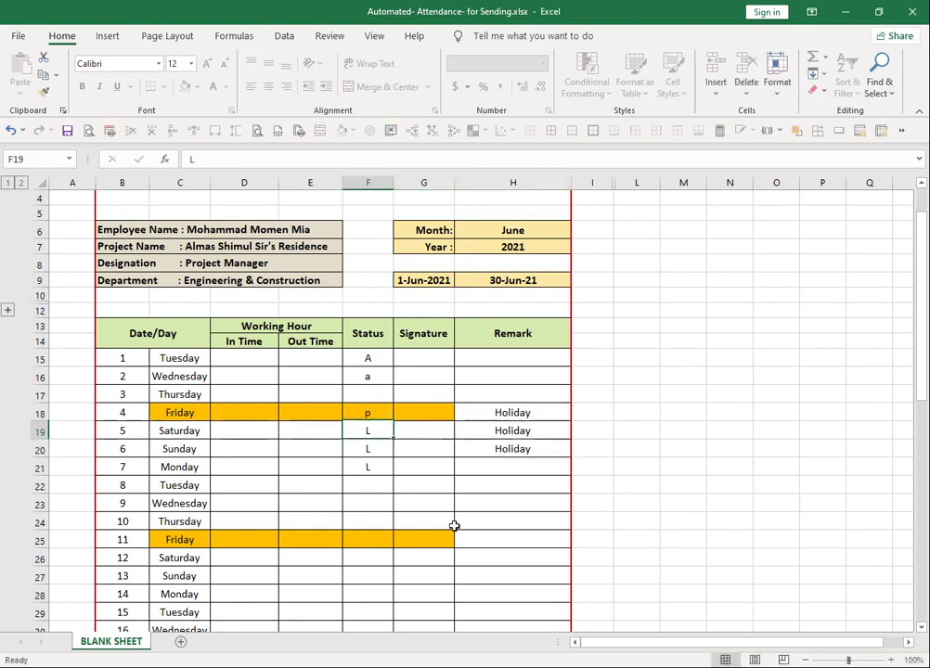
scroll(454, 527, "down", 5)
scroll(455, 552, "down", 4)
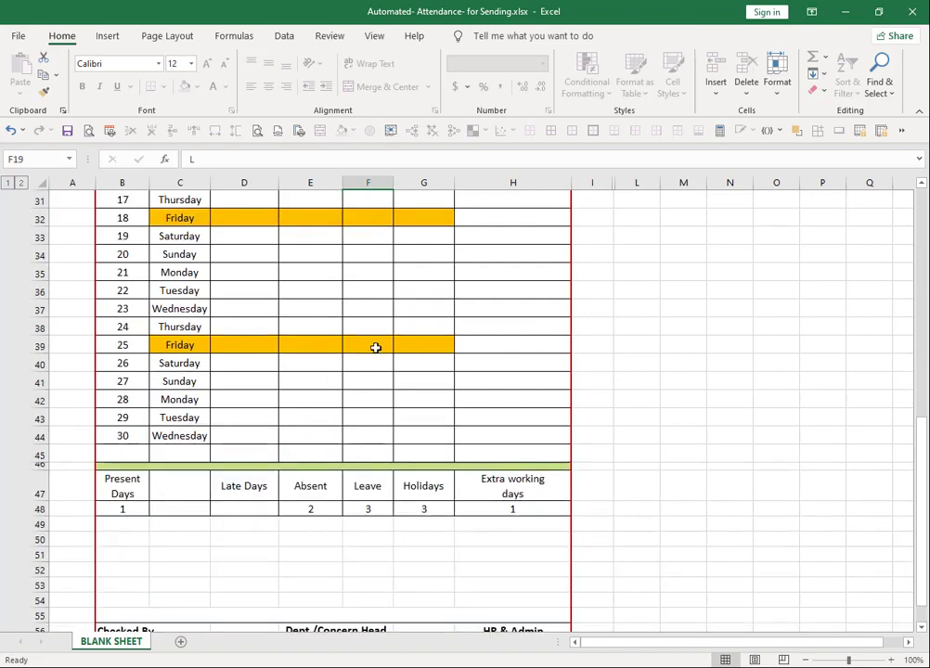
scroll(374, 346, "up", 4)
scroll(374, 346, "up", 4)
scroll(374, 346, "down", 4)
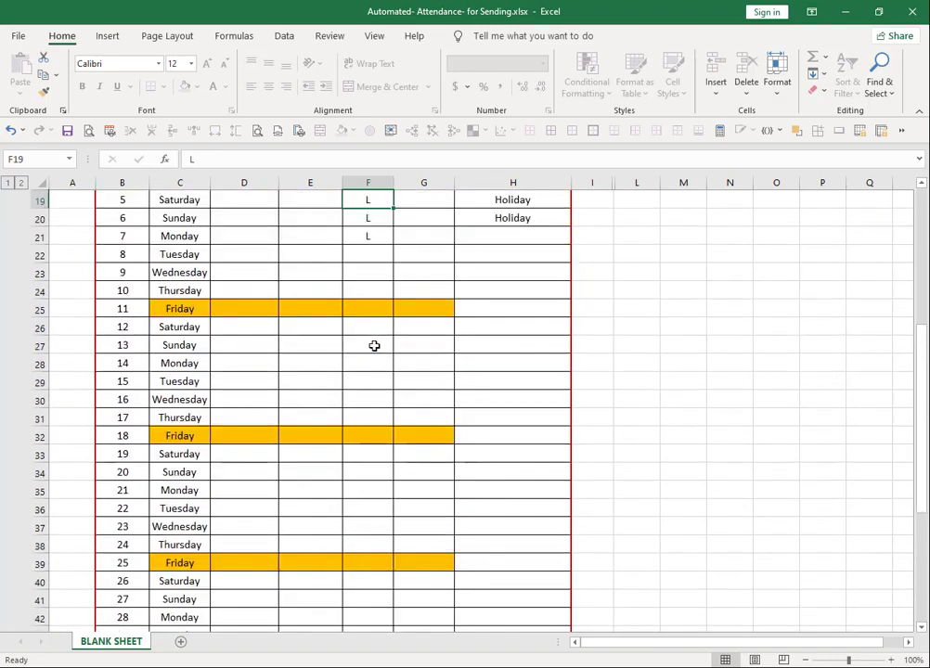
scroll(374, 346, "down", 2)
Enter p for June 25 in F39, making Present Days and Extra working days 2.
key("Down")
key("Down")
key("Down")
key("Down")
key("Down")
key("Down")
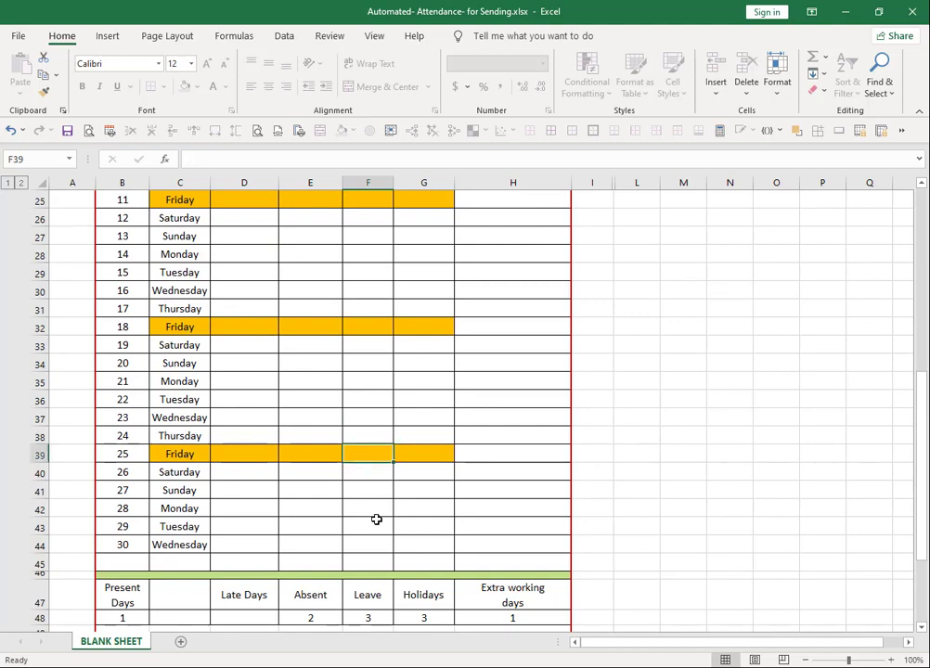
type("p")
key("Return")
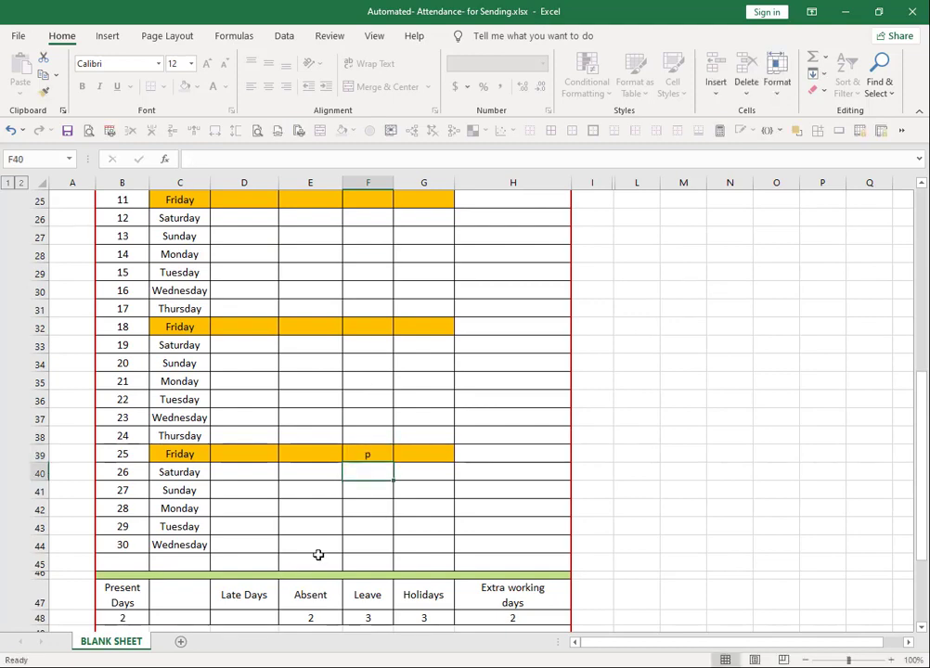
scroll(505, 598, "up", 2)
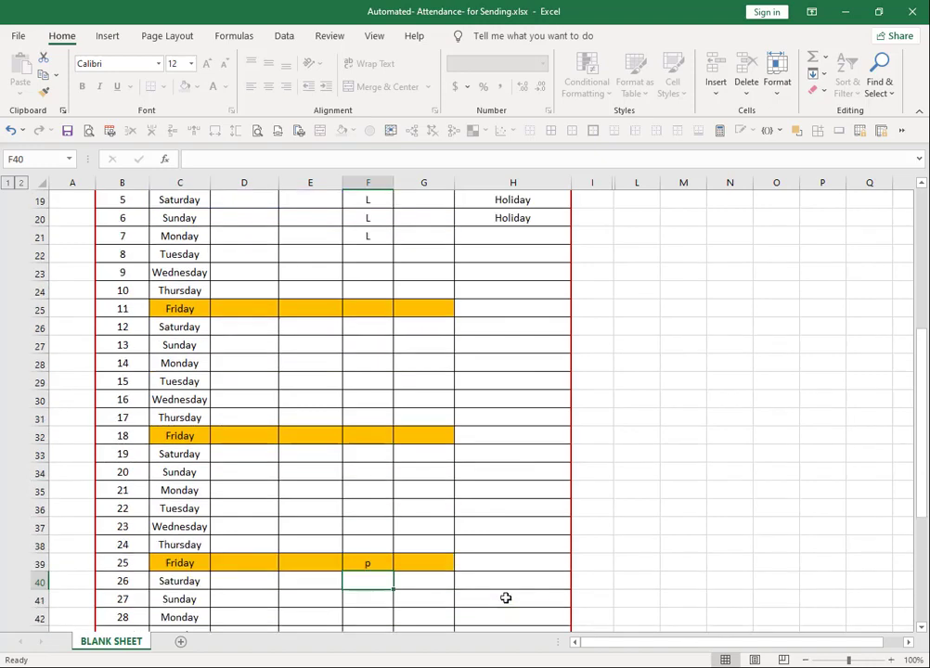
scroll(506, 599, "up", 4)
scroll(506, 599, "up", 2)
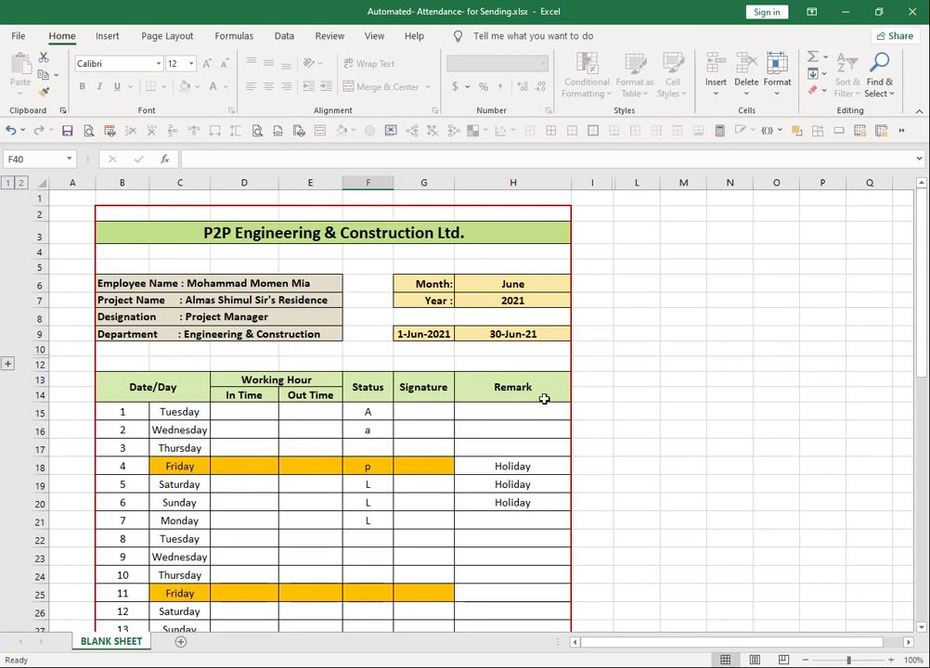
Choose February from the Month dropdown in H6.
left_click(545, 284)
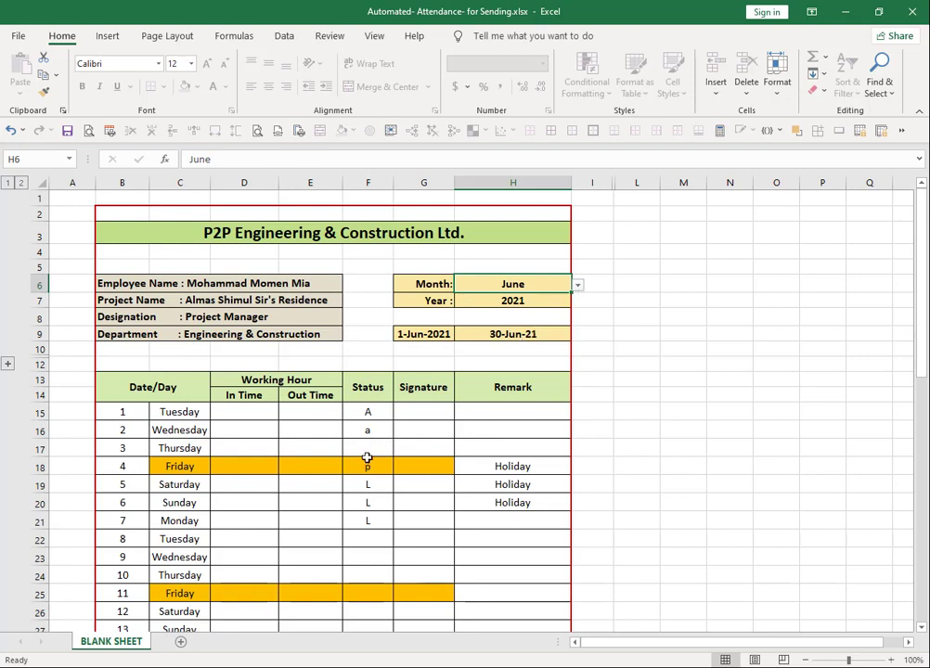
left_click(578, 286)
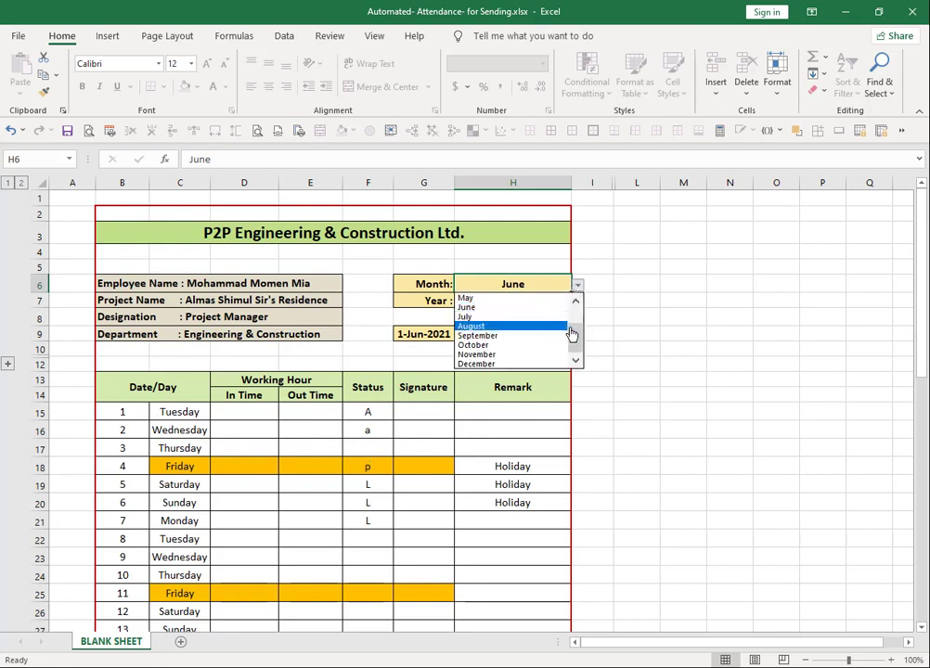
left_click_drag(577, 325, 576, 297)
left_click(533, 313)
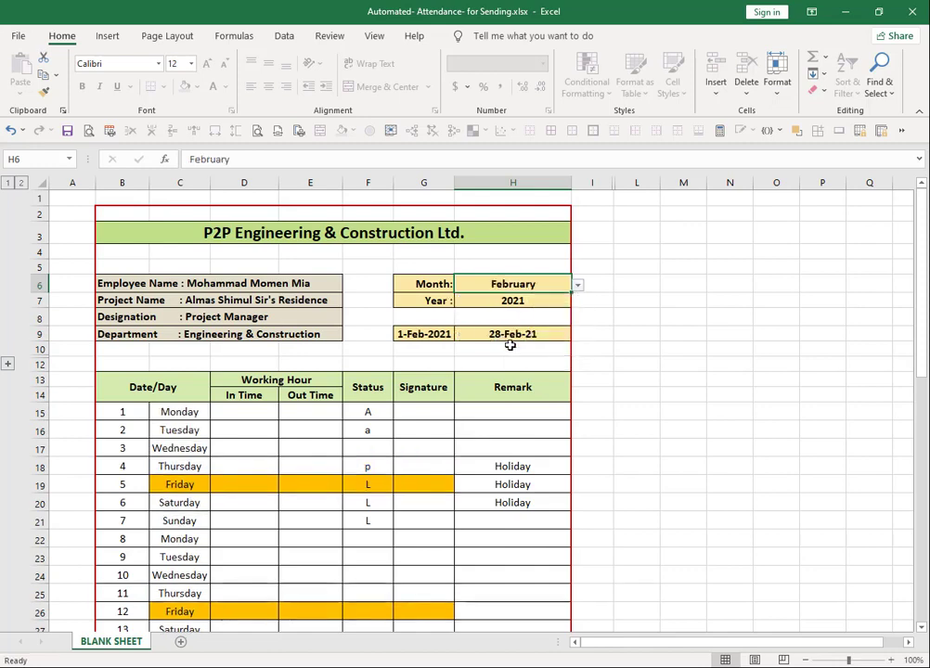
scroll(457, 407, "down", 2)
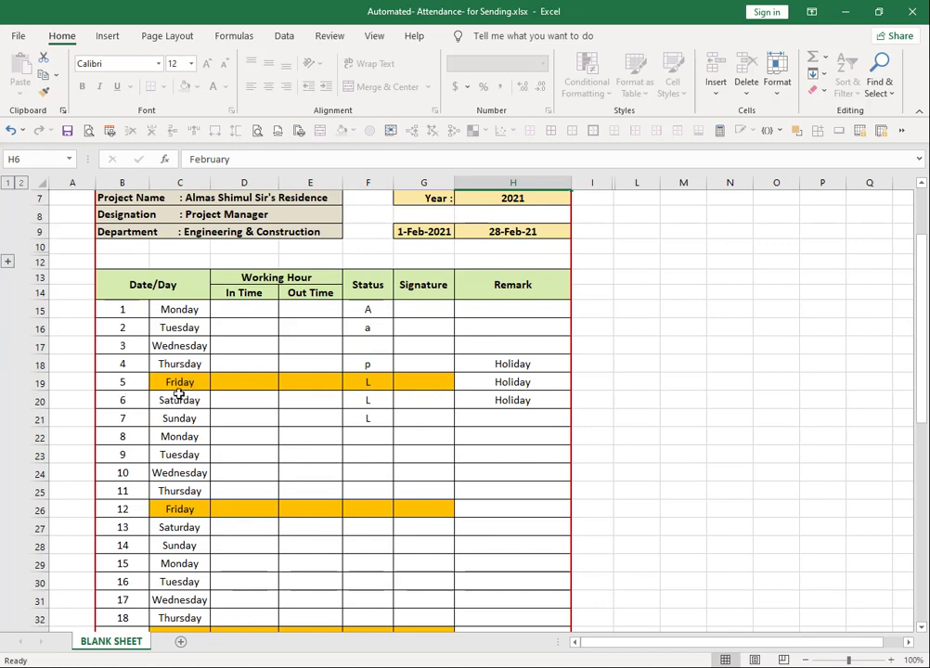
scroll(259, 399, "down", 3)
scroll(260, 398, "down", 3)
scroll(259, 398, "down", 2)
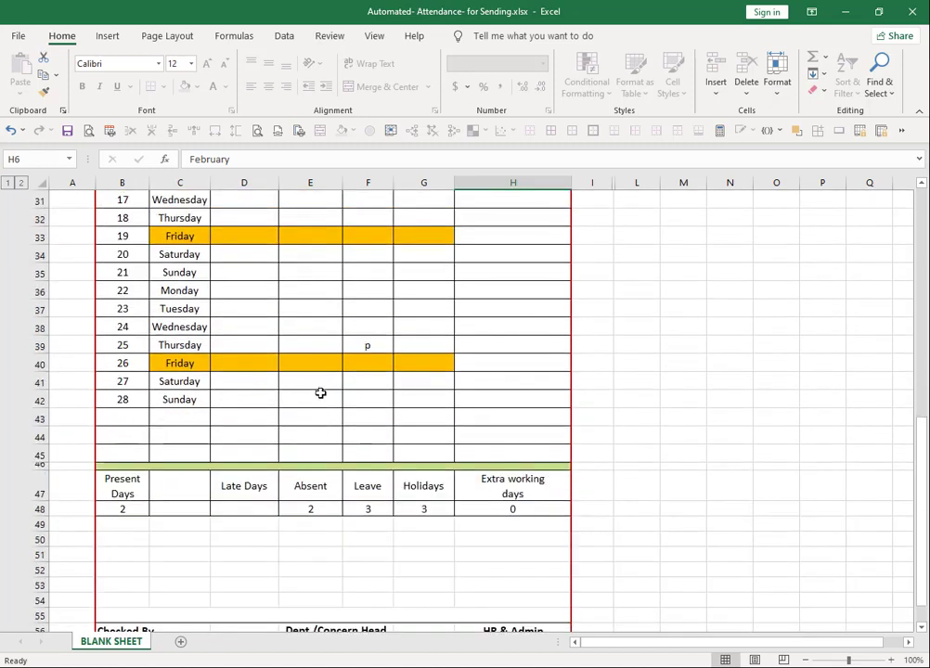
scroll(320, 393, "up", 8)
scroll(388, 386, "up", 2)
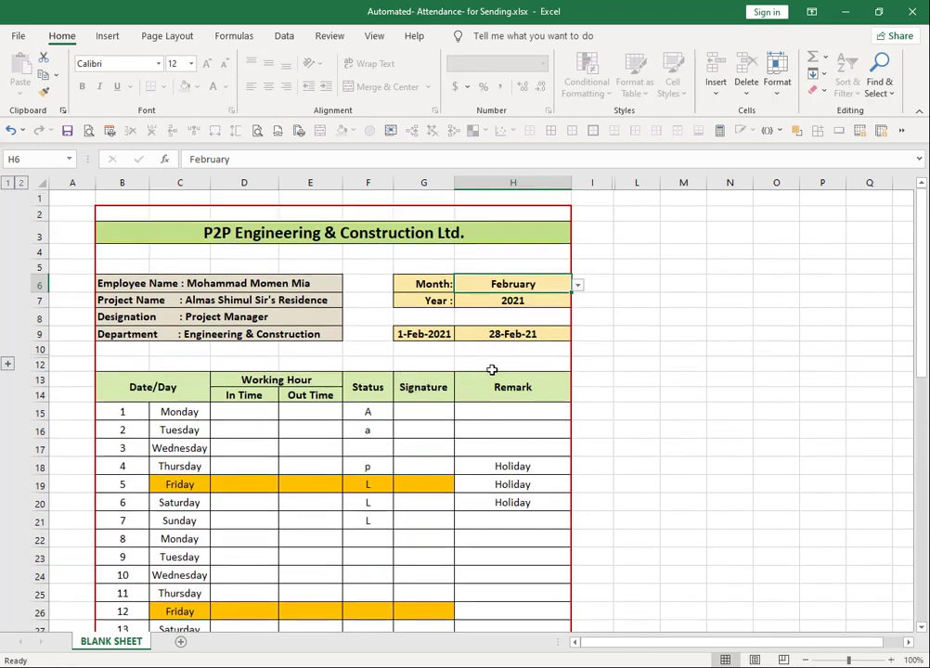
Choose 2024 from the Year dropdown in H7, giving a 29-day calendar starting Thursday.
left_click(551, 301)
left_click(577, 305)
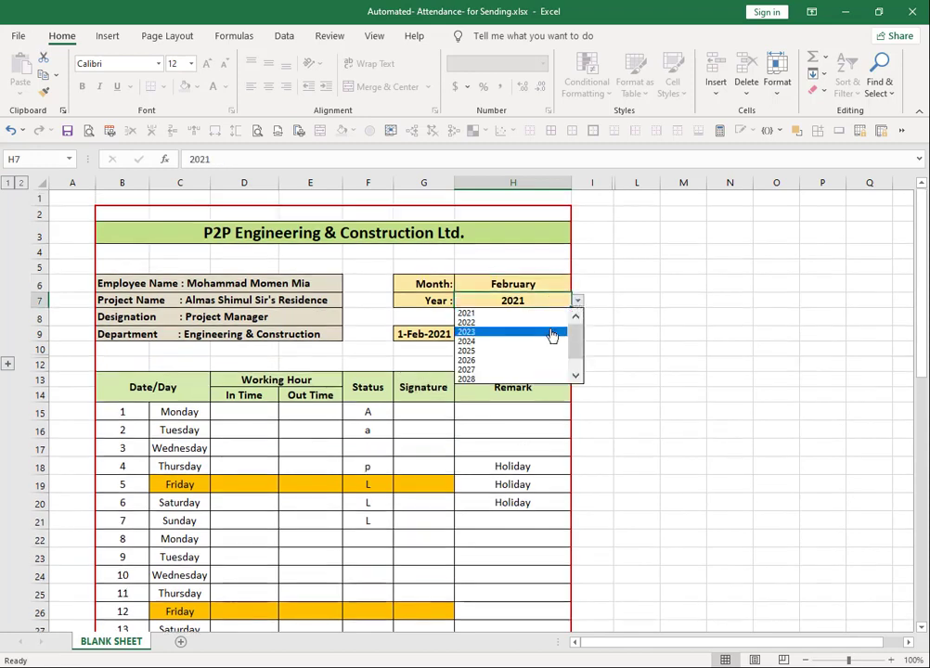
left_click(535, 347)
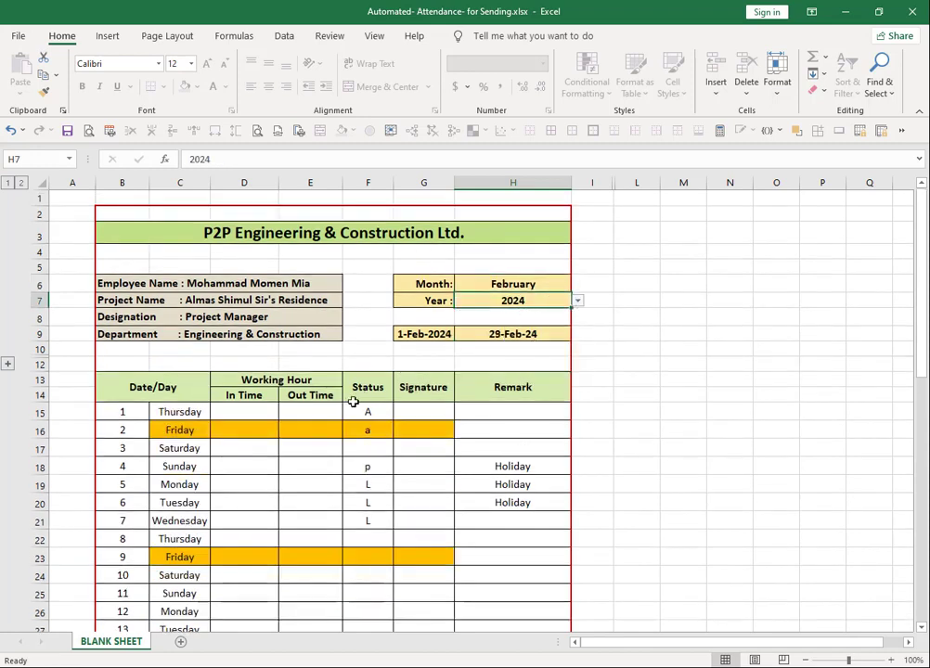
scroll(191, 422, "down", 1)
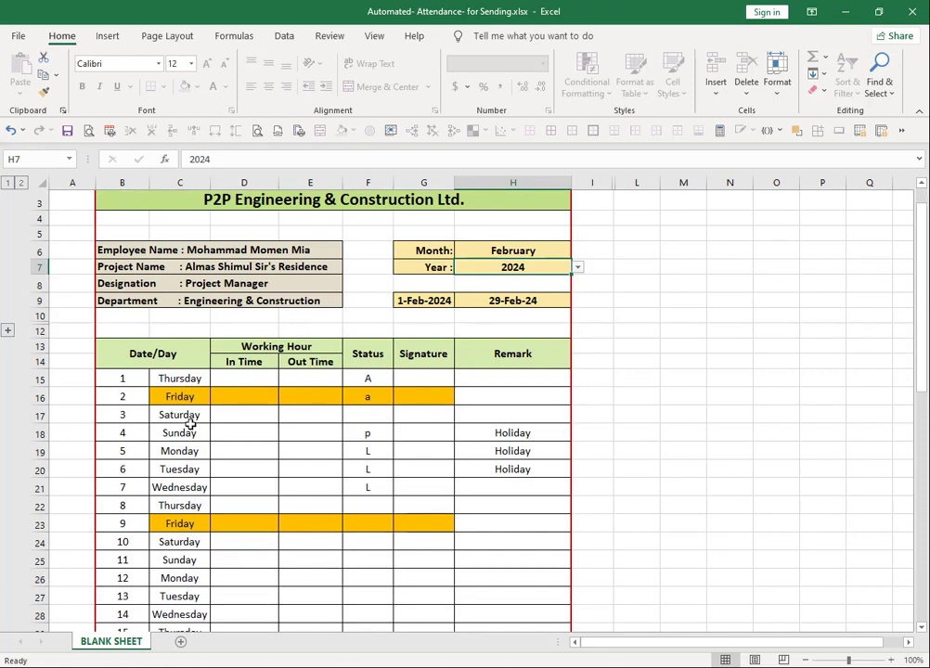
scroll(192, 419, "down", 6)
scroll(668, 363, "up", 3)
scroll(156, 433, "down", 4)
scroll(156, 434, "down", 3)
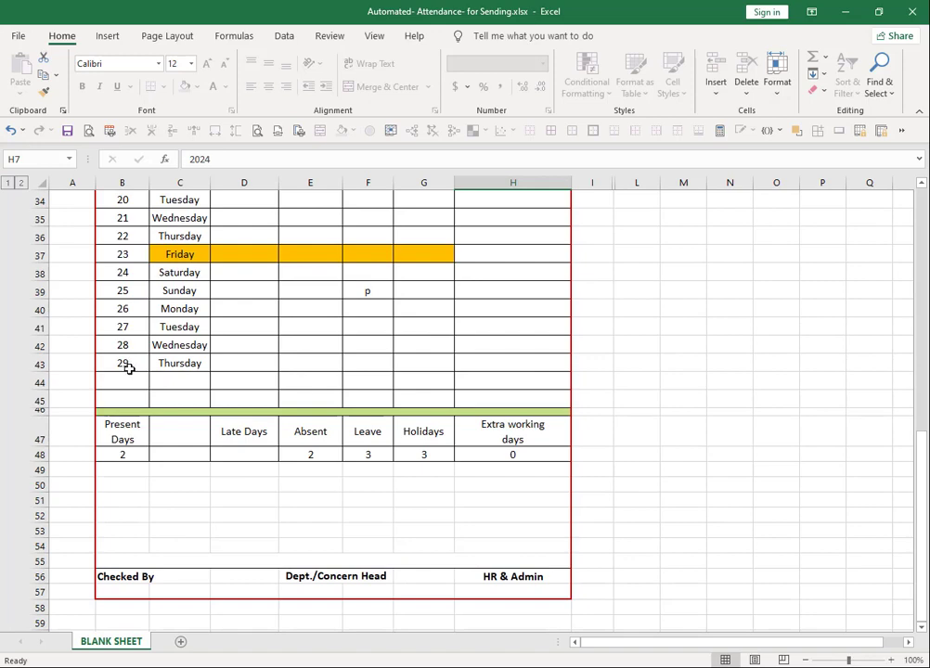
scroll(314, 369, "up", 4)
scroll(440, 384, "up", 4)
scroll(532, 318, "up", 3)
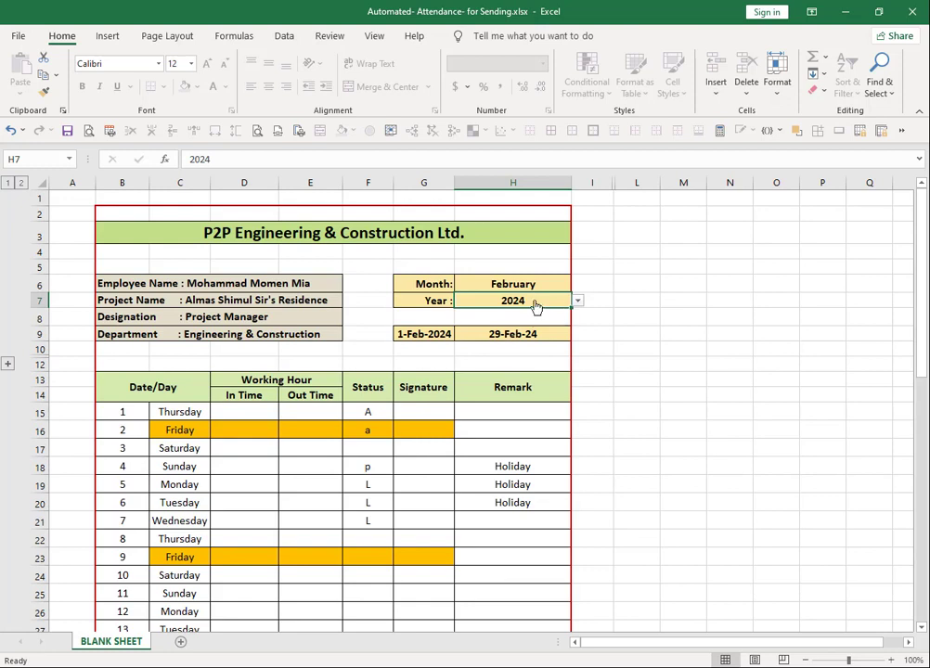
Enter 2050 as the year in H7 so the February calendar spans 1-Feb-2050 to 28-Feb-50.
key("alt+Down")
key("Escape")
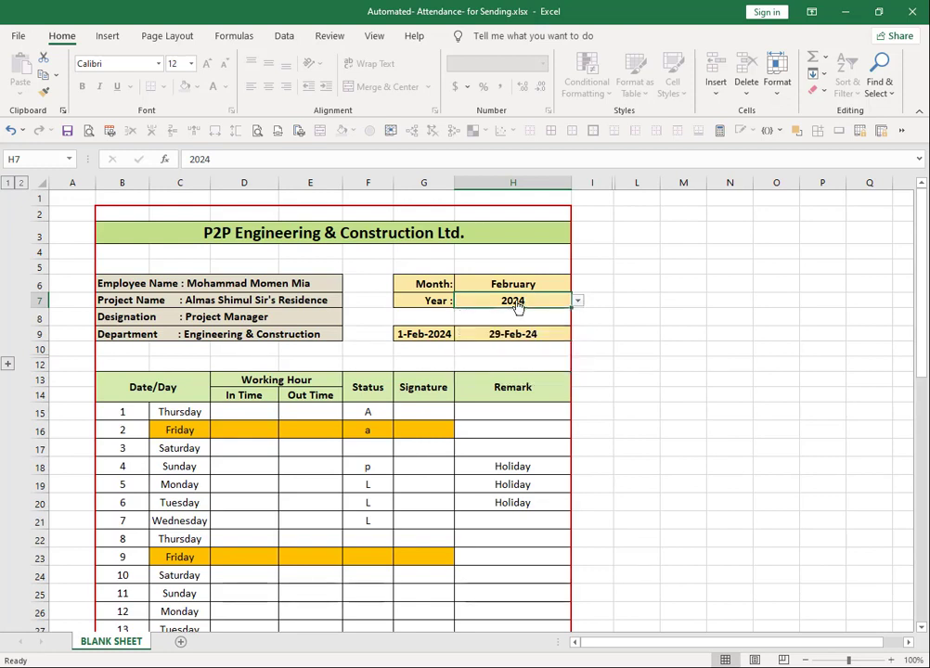
type("25")
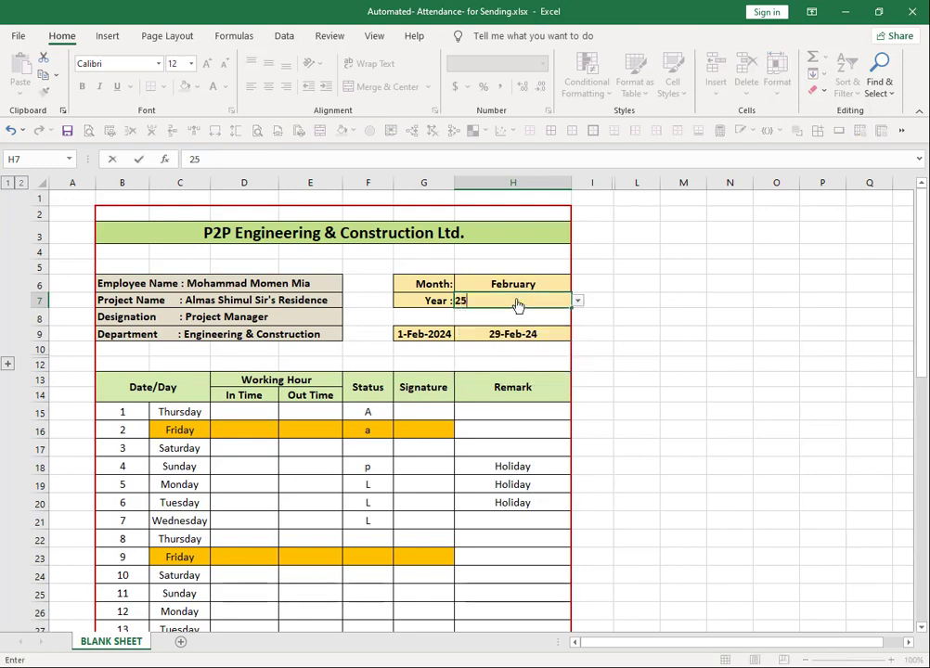
key("BackSpace")
key("BackSpace")
key("Return")
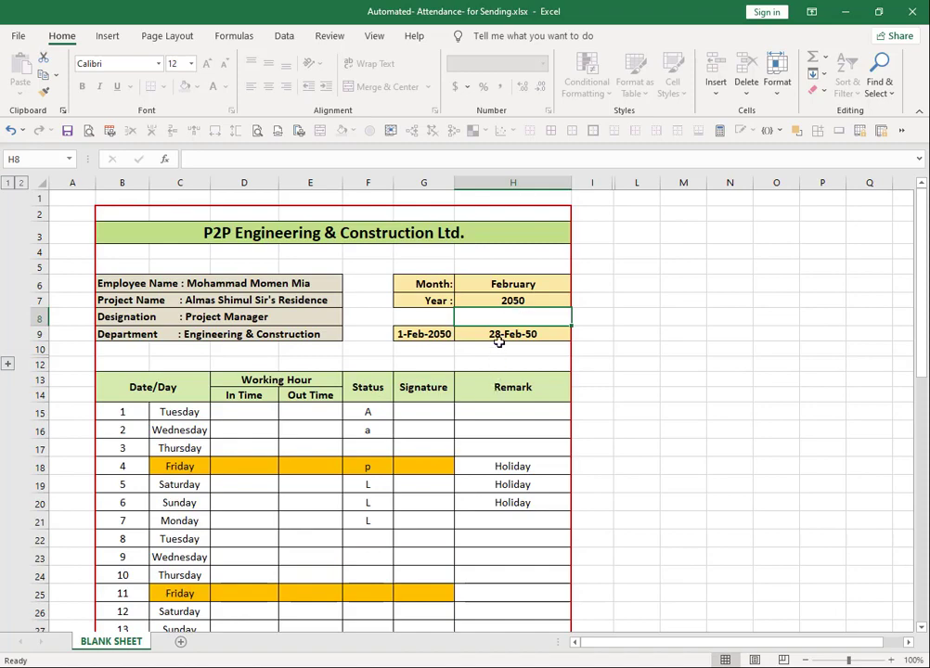
scroll(508, 343, "down", 1)
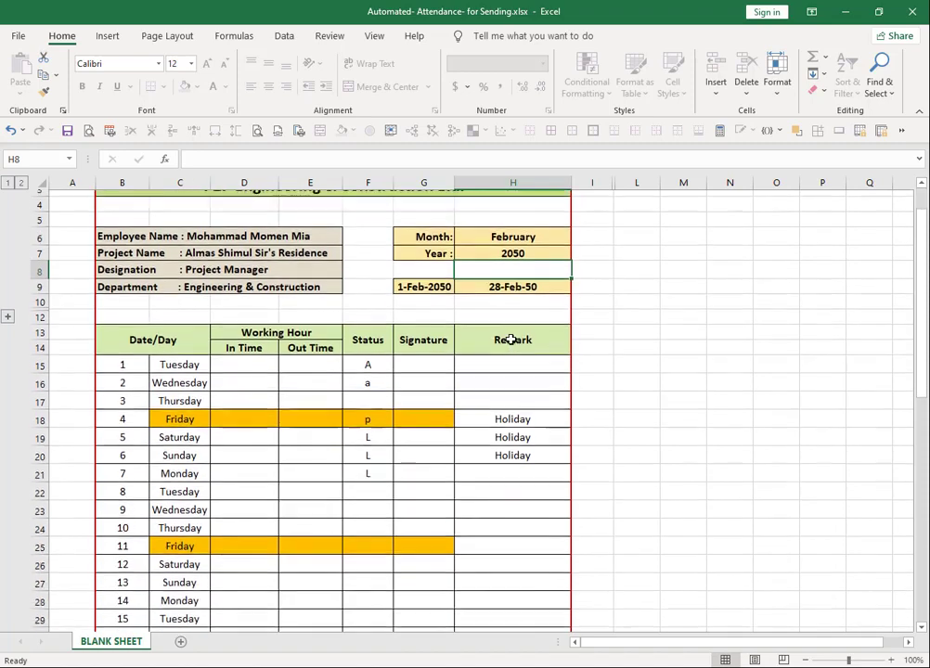
scroll(531, 245, "up", 1)
Choose July in the H6 Month dropdown and review the regenerated 1-Jul-2050 to 31-Jul-50 days.
left_click(538, 287)
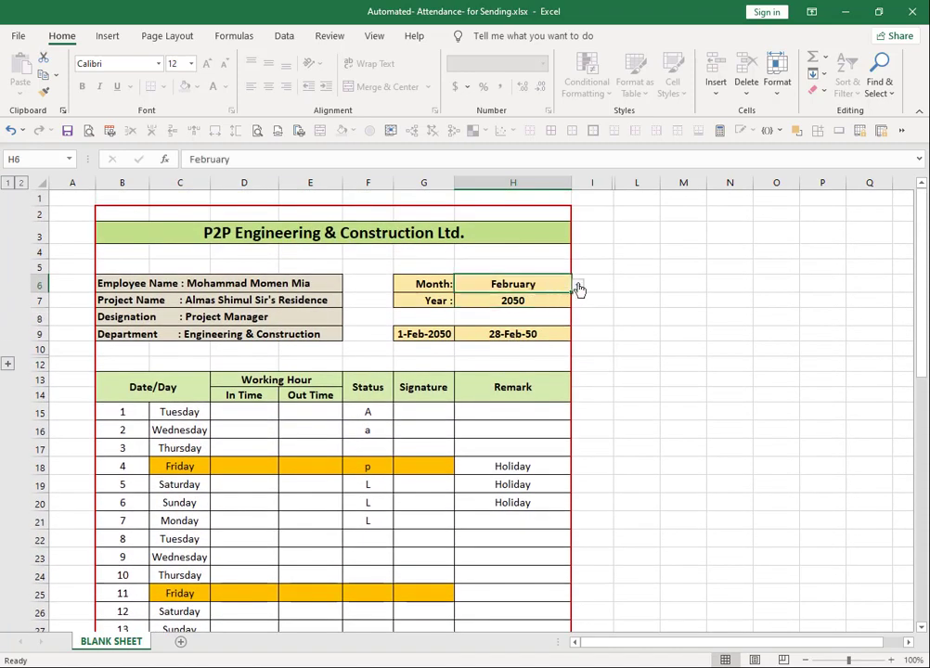
left_click(577, 286)
left_click(538, 347)
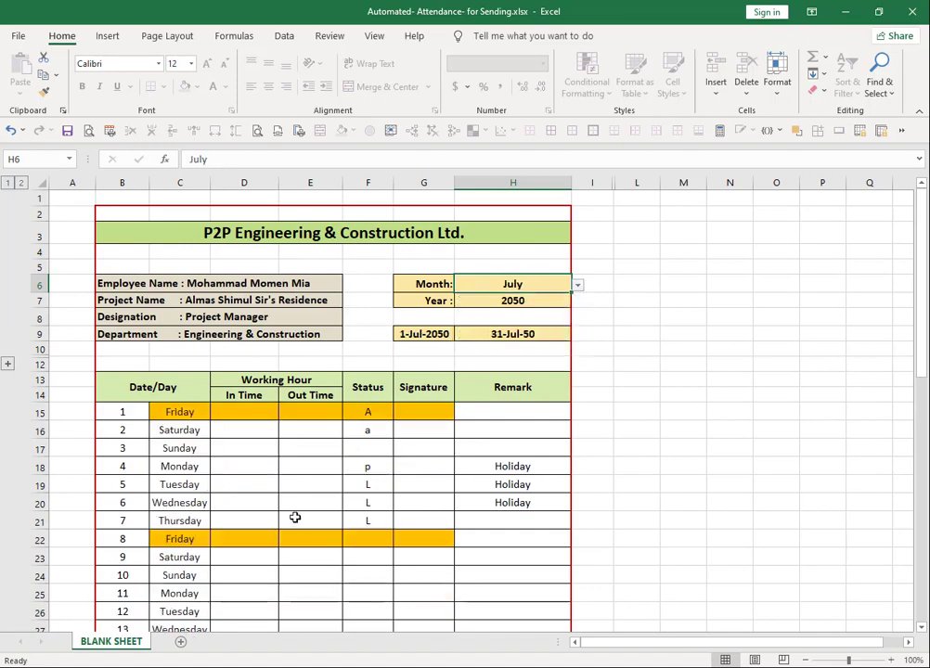
scroll(290, 519, "down", 5)
scroll(291, 520, "down", 1)
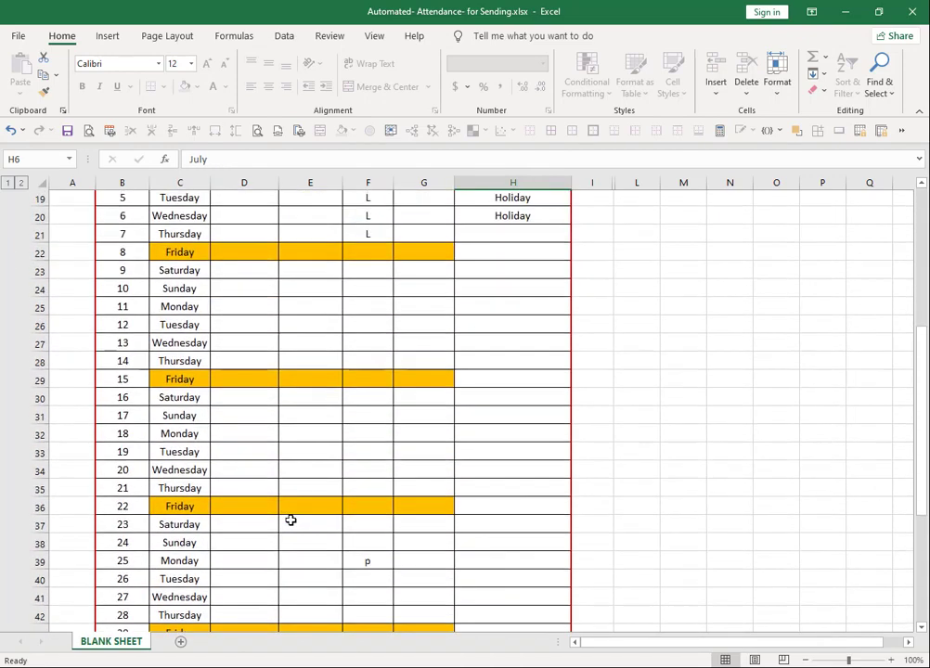
scroll(291, 520, "down", 5)
scroll(290, 520, "down", 2)
scroll(290, 519, "up", 2)
scroll(291, 520, "up", 9)
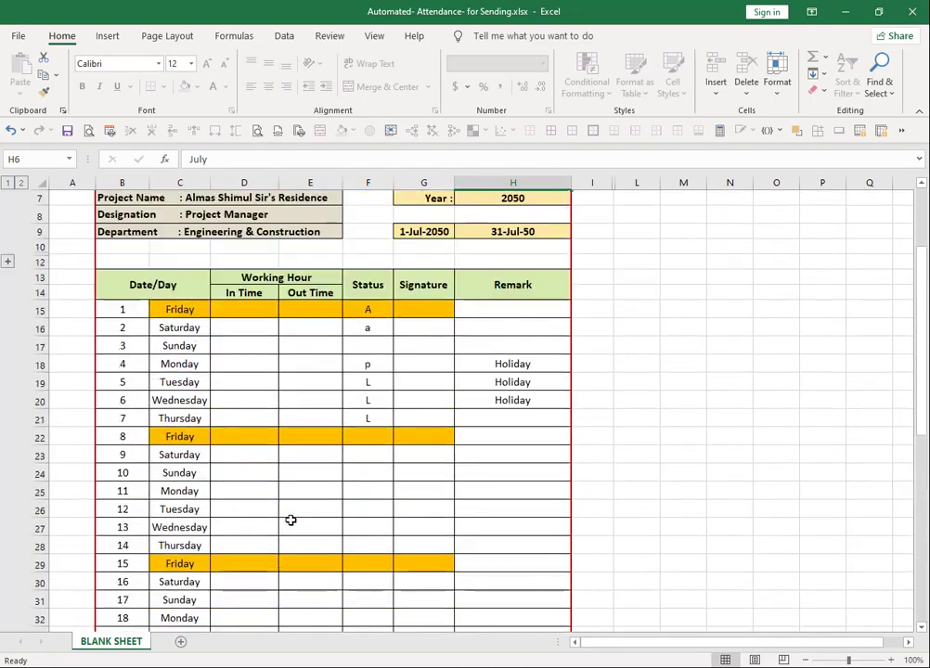
scroll(290, 519, "up", 2)
left_click(513, 303)
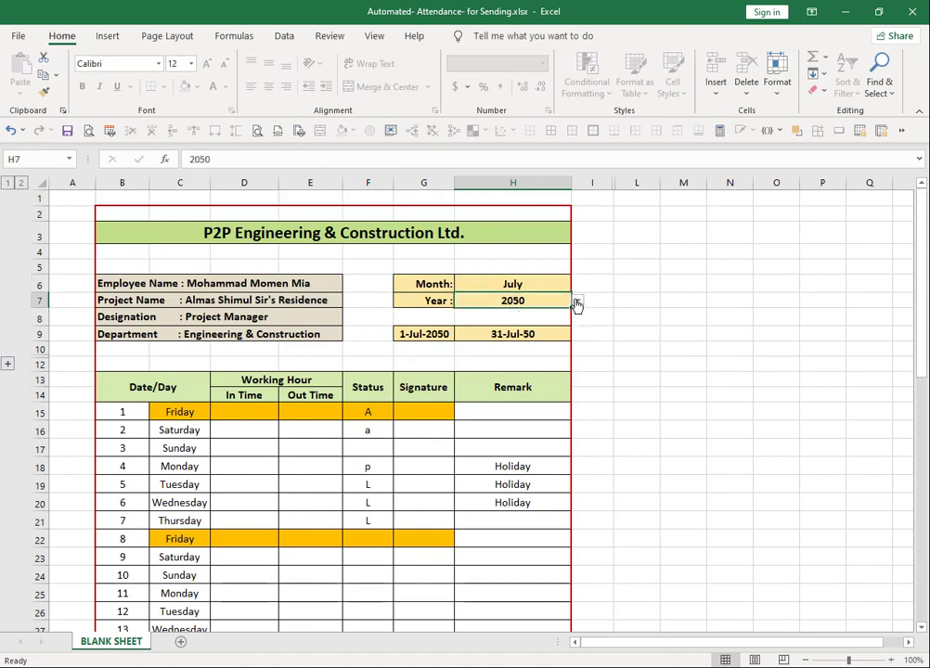
Scroll the H7 year list and pick 2021, regenerating the calendar for July 2021.
left_click(577, 301)
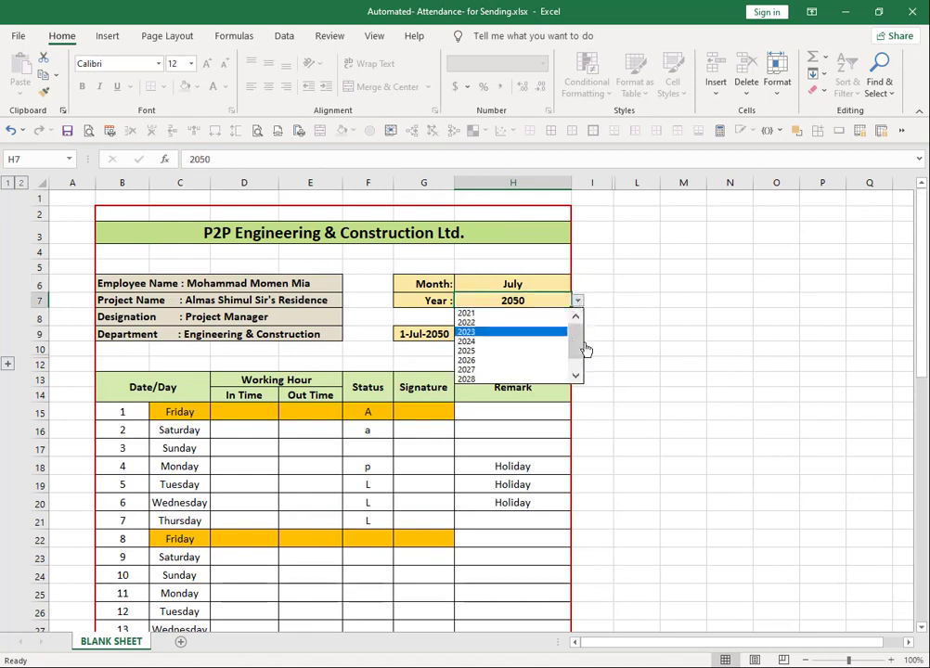
left_click_drag(579, 346, 577, 358)
left_click(576, 377)
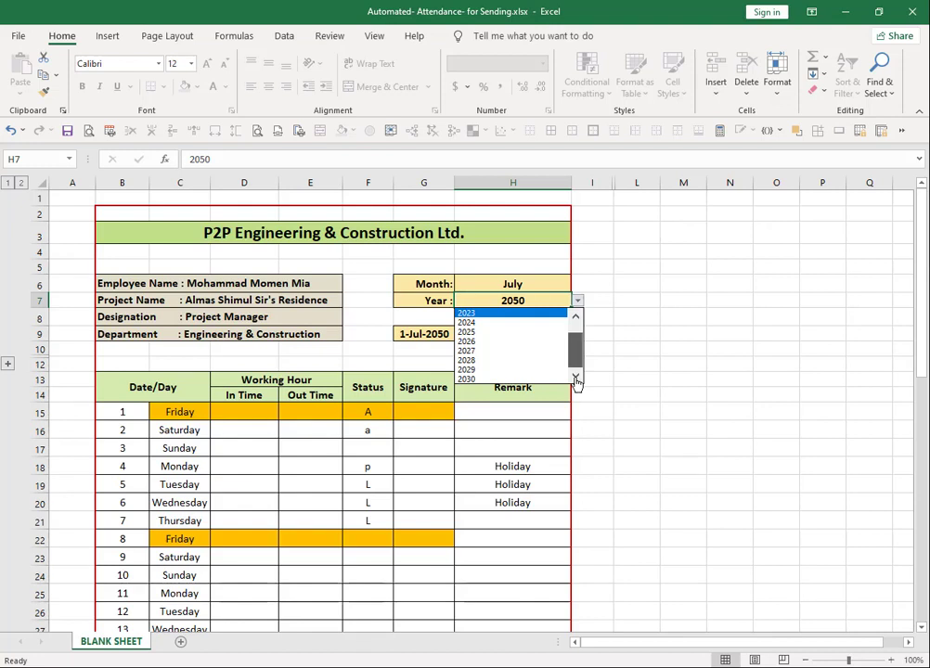
double_click(575, 319)
left_click_drag(577, 344, 577, 321)
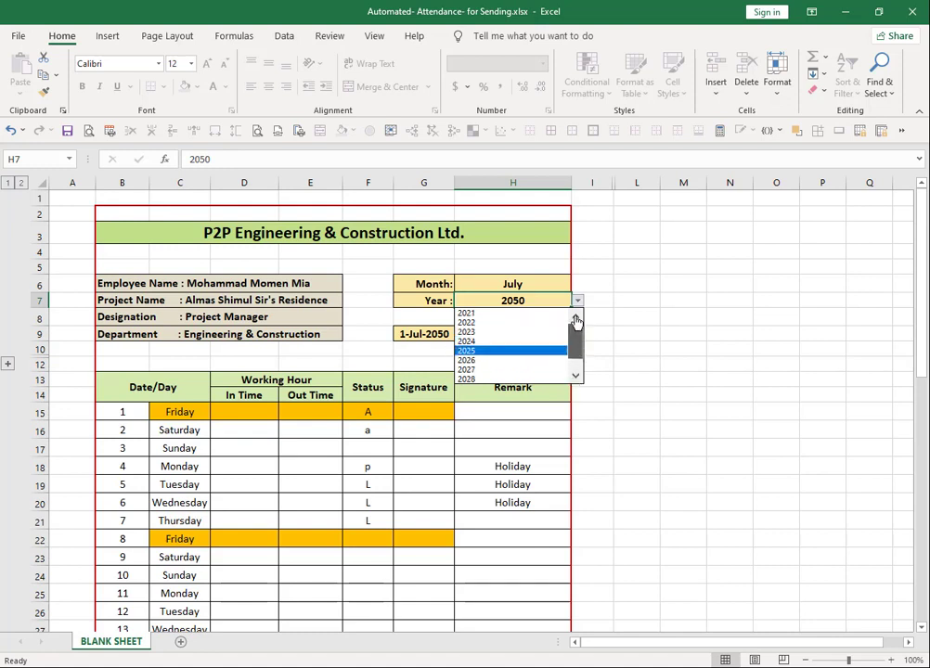
left_click(494, 315)
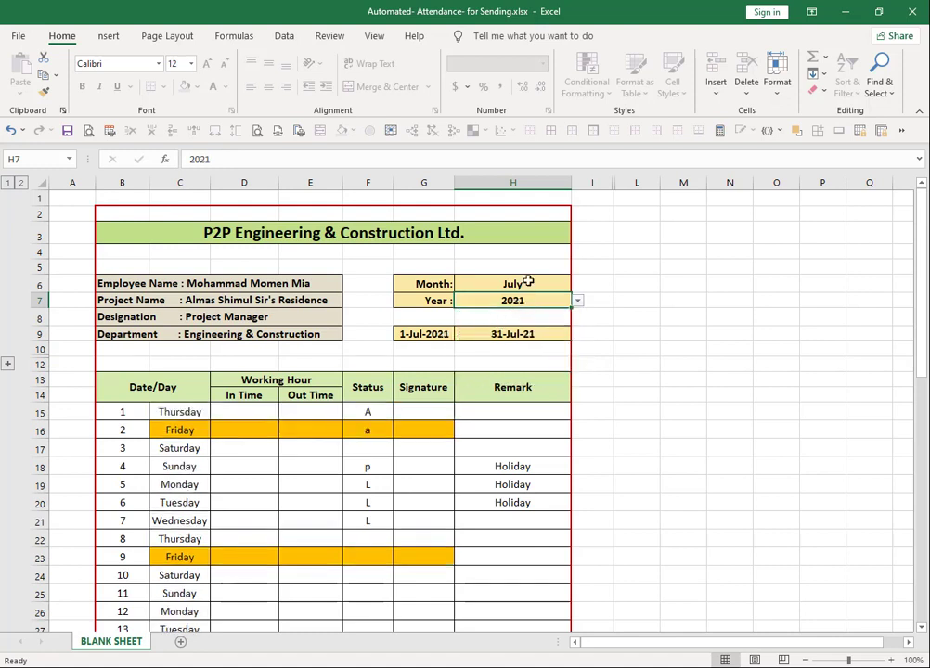
left_click(528, 282)
Select August in the H6 Month dropdown and check the August 2021 summary totals.
left_click(577, 287)
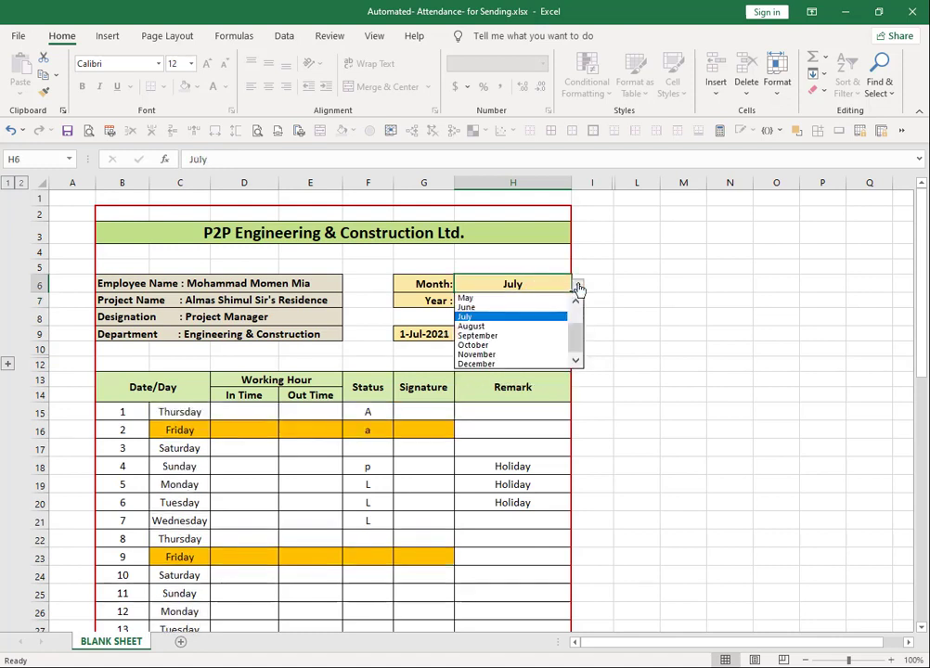
left_click(532, 326)
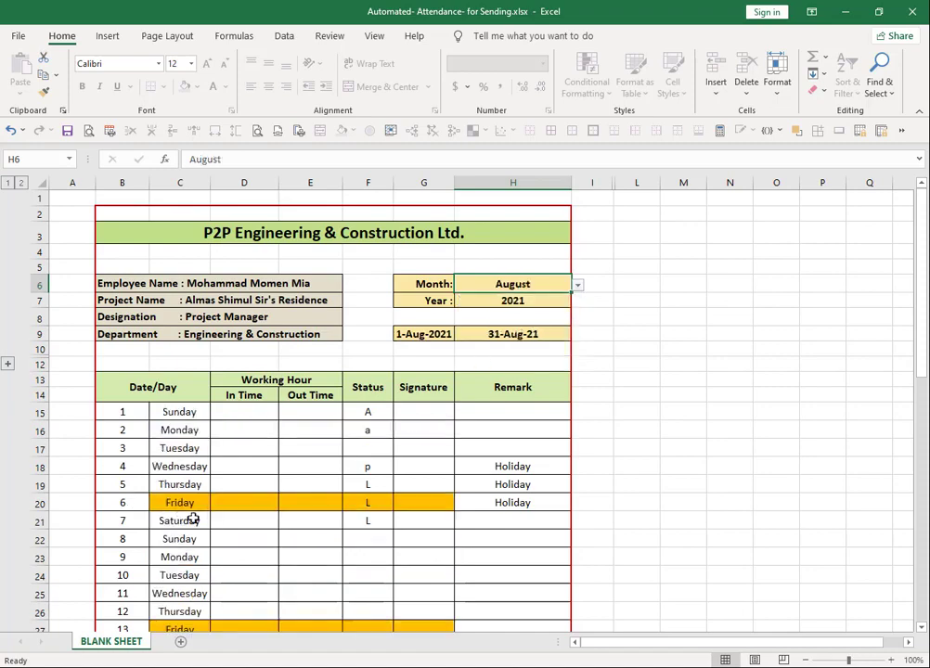
scroll(380, 479, "down", 2)
scroll(380, 479, "down", 2)
scroll(379, 479, "down", 4)
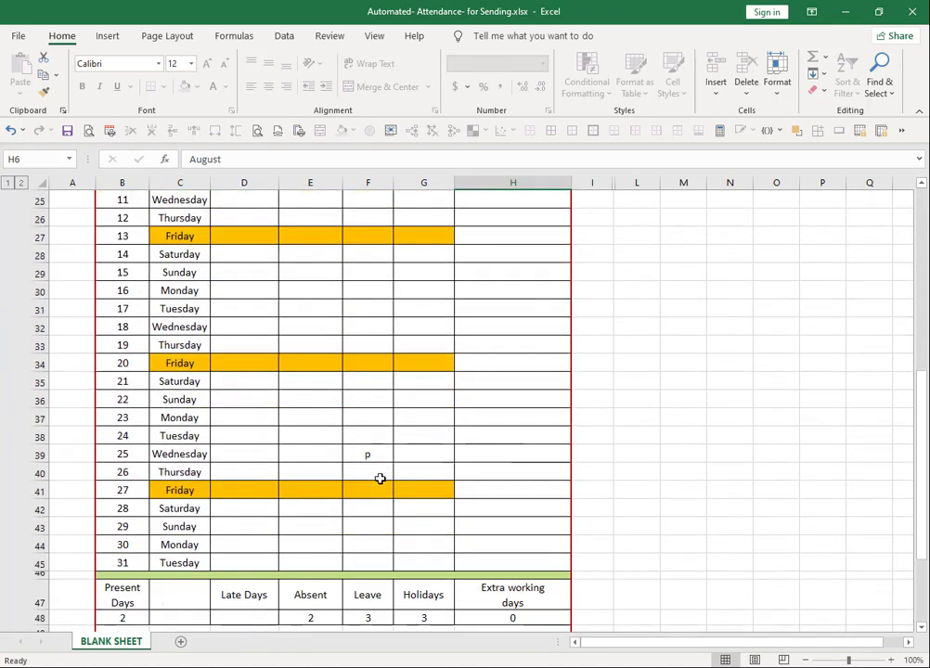
scroll(380, 479, "up", 4)
scroll(380, 479, "up", 4)
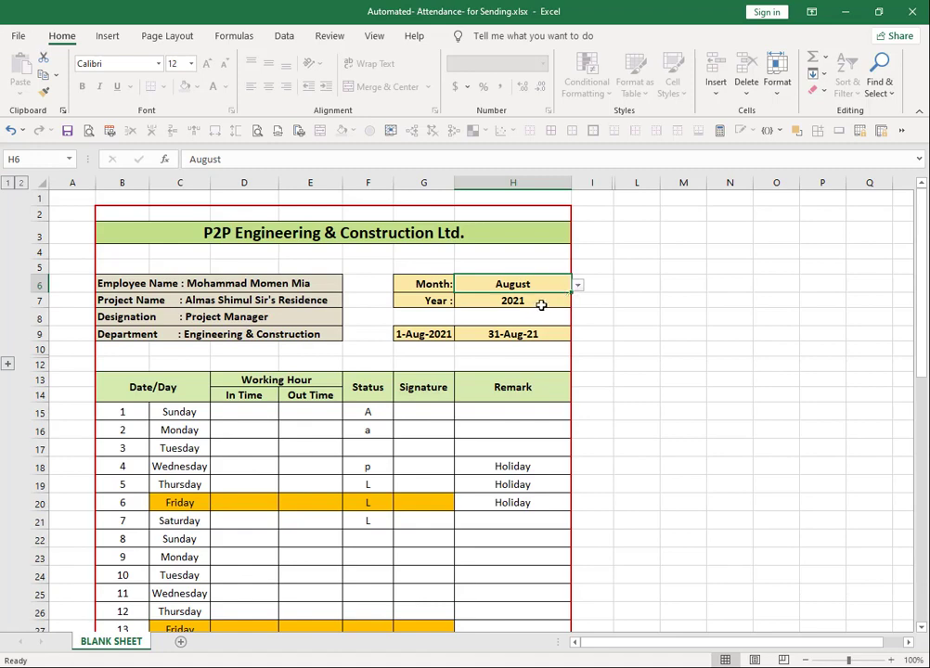
scroll(260, 492, "down", 1)
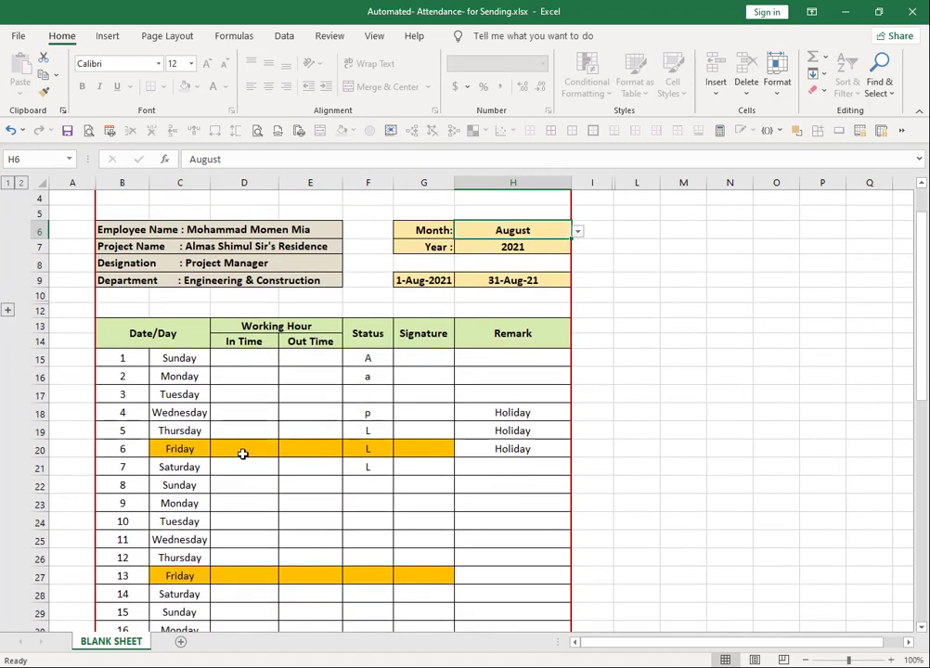
scroll(243, 453, "down", 2)
scroll(343, 480, "down", 2)
scroll(343, 480, "up", 3)
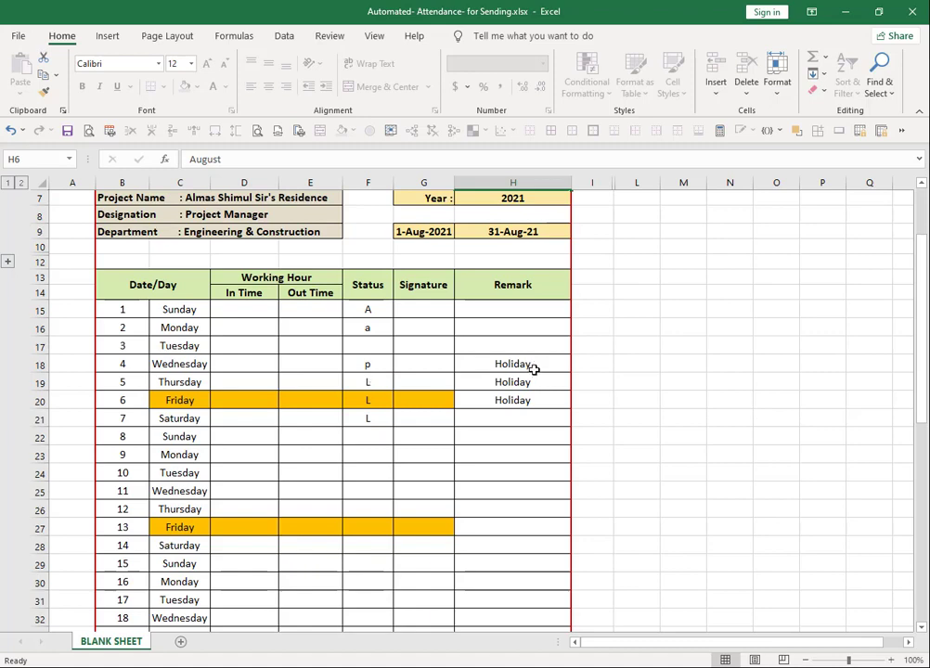
scroll(534, 371, "down", 3)
scroll(533, 371, "down", 6)
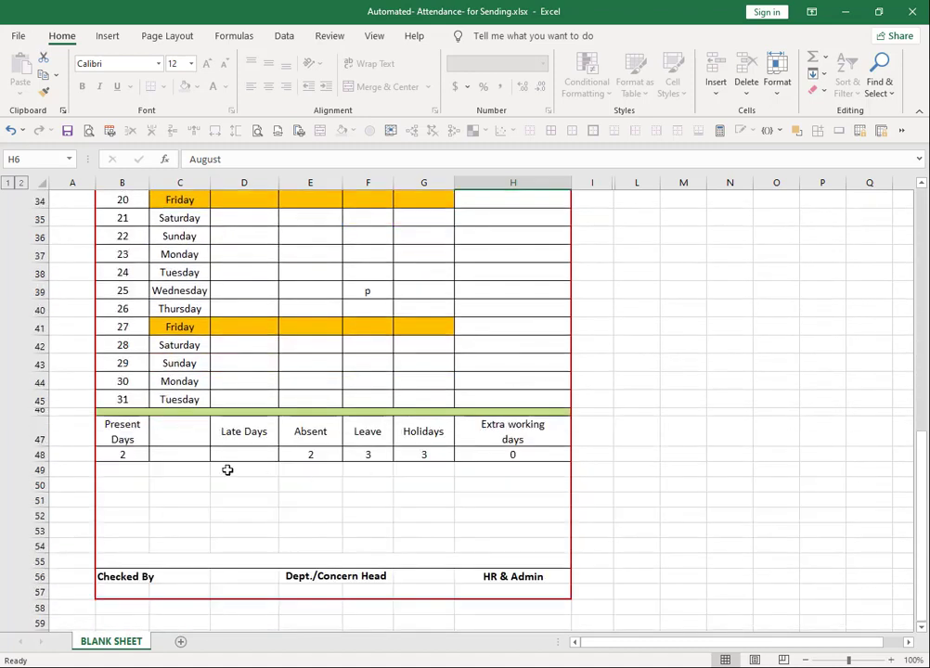
scroll(258, 454, "up", 10)
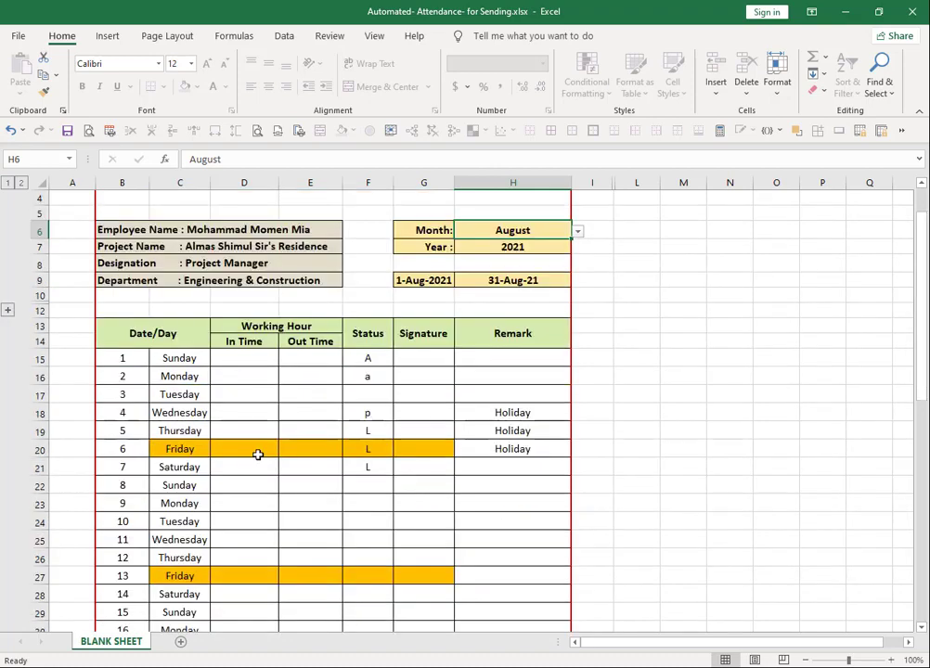
scroll(401, 457, "up", 1)
scroll(400, 457, "down", 3)
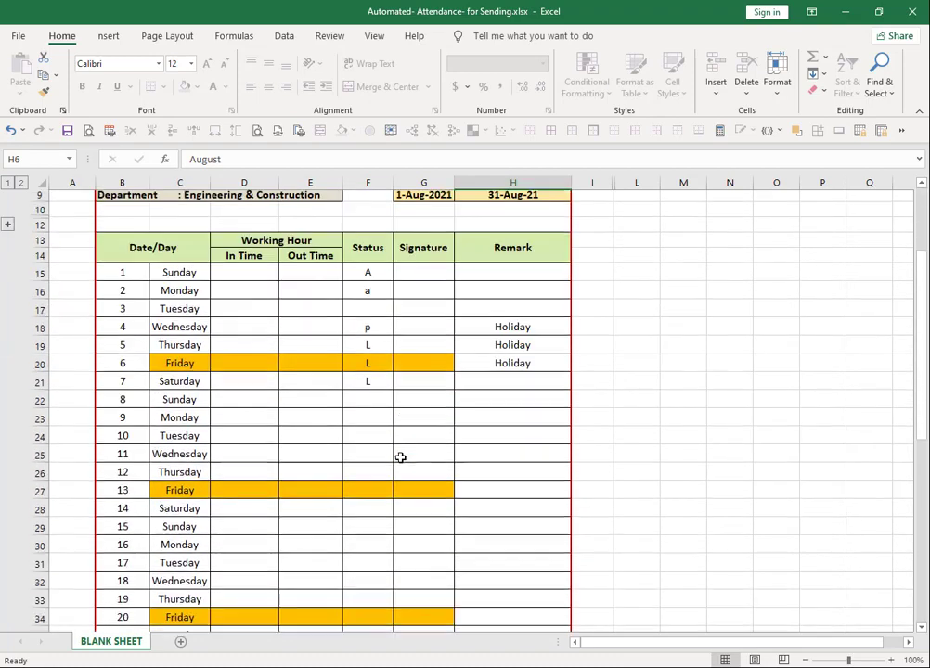
scroll(400, 457, "down", 2)
scroll(401, 457, "down", 3)
scroll(400, 457, "down", 3)
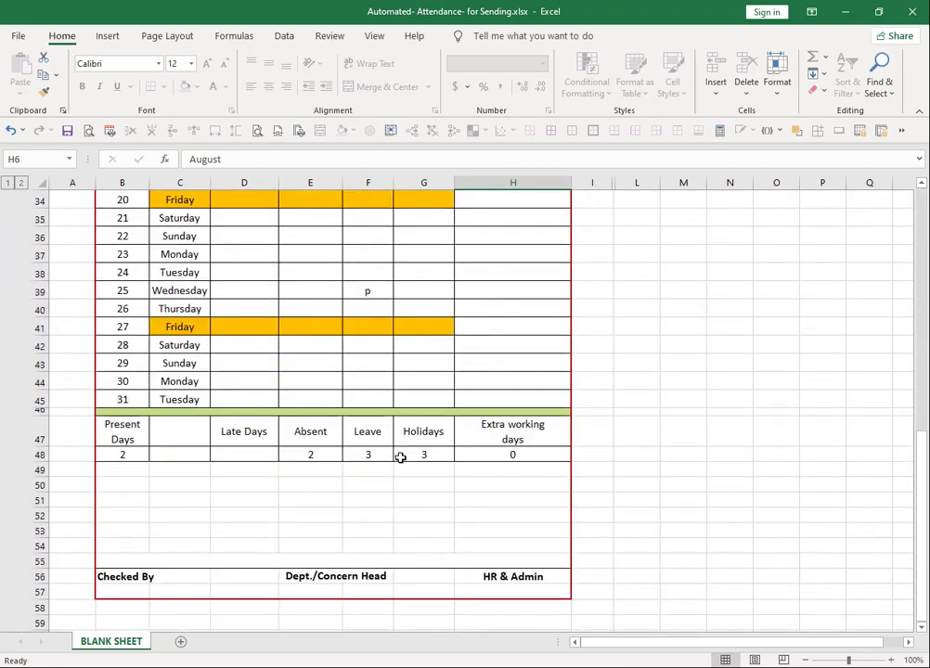
scroll(283, 437, "up", 4)
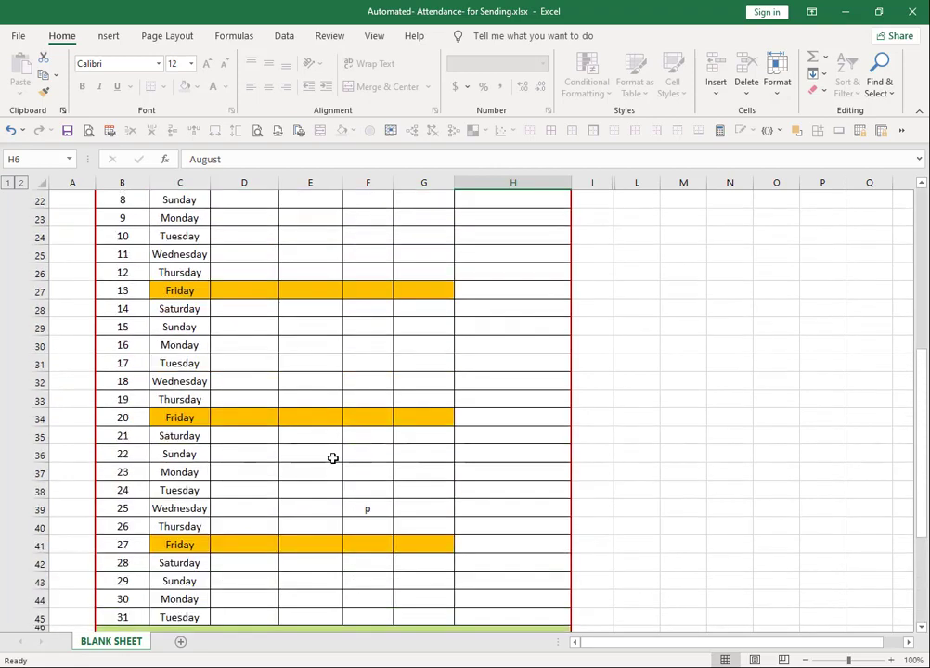
scroll(332, 458, "up", 4)
scroll(385, 330, "down", 4)
scroll(384, 330, "down", 2)
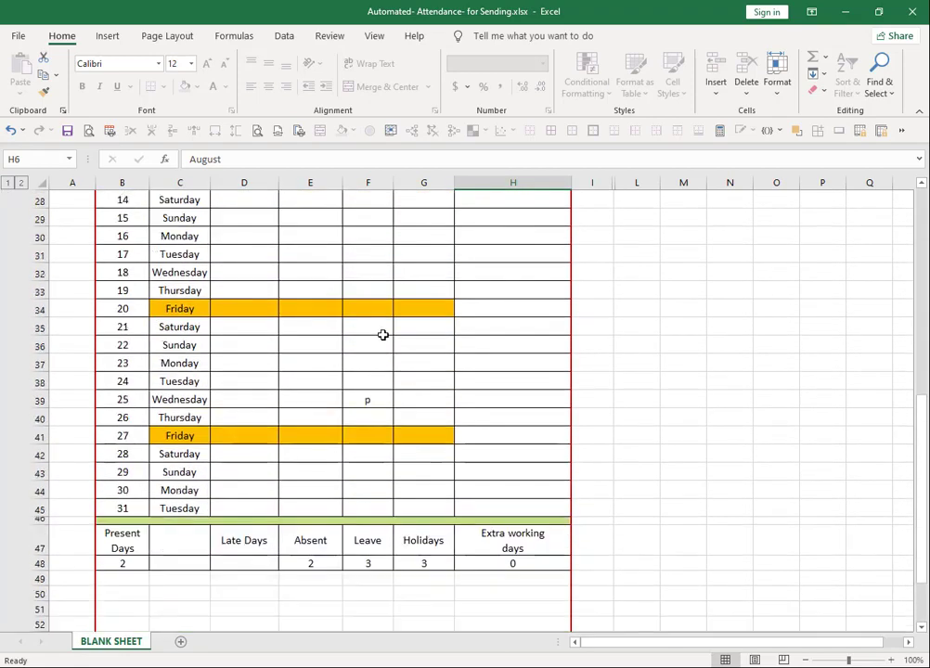
scroll(384, 329, "down", 1)
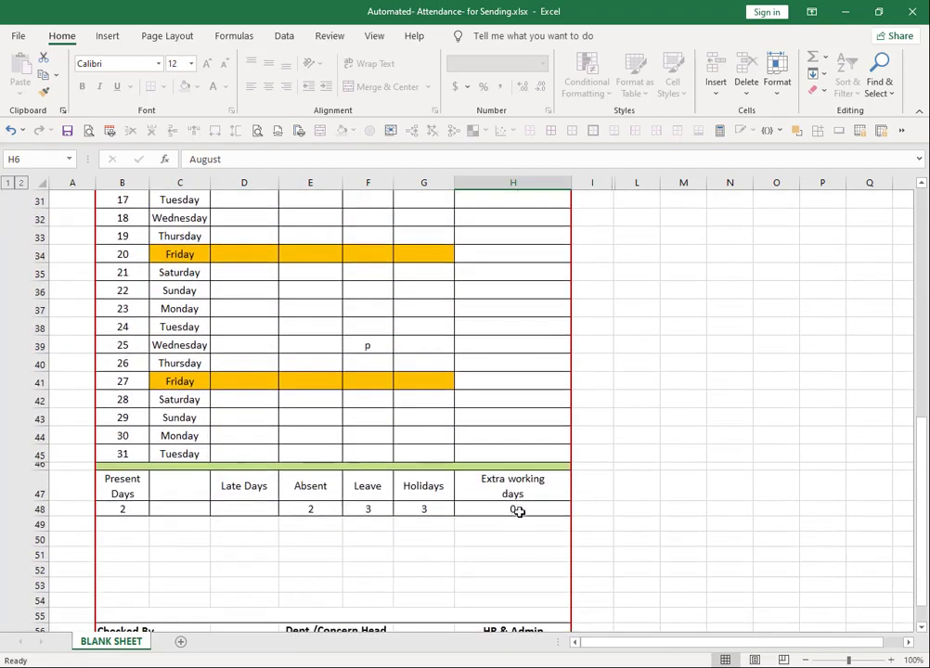
scroll(517, 512, "down", 2)
scroll(519, 513, "down", 2)
scroll(519, 514, "up", 3)
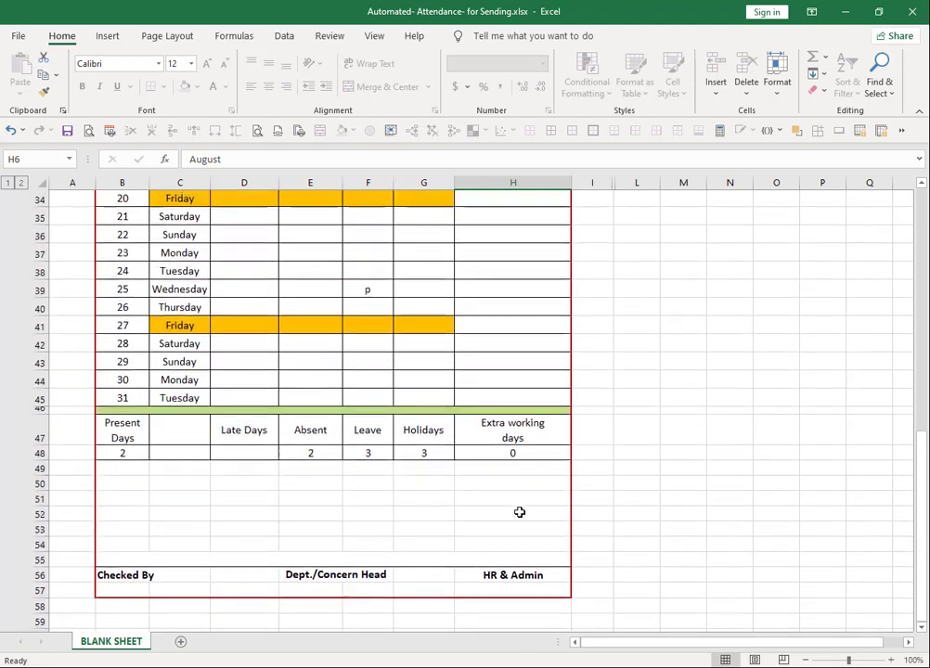